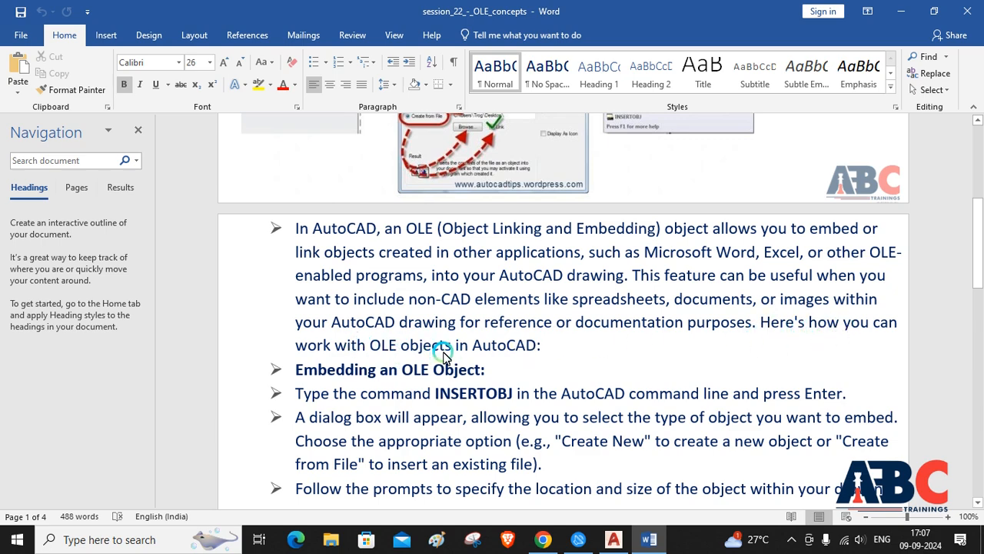
# Read the notes on embedding, linking, editing and managing OLE objects through to the end of the document
pyautogui.scroll(-1, 492, 347)
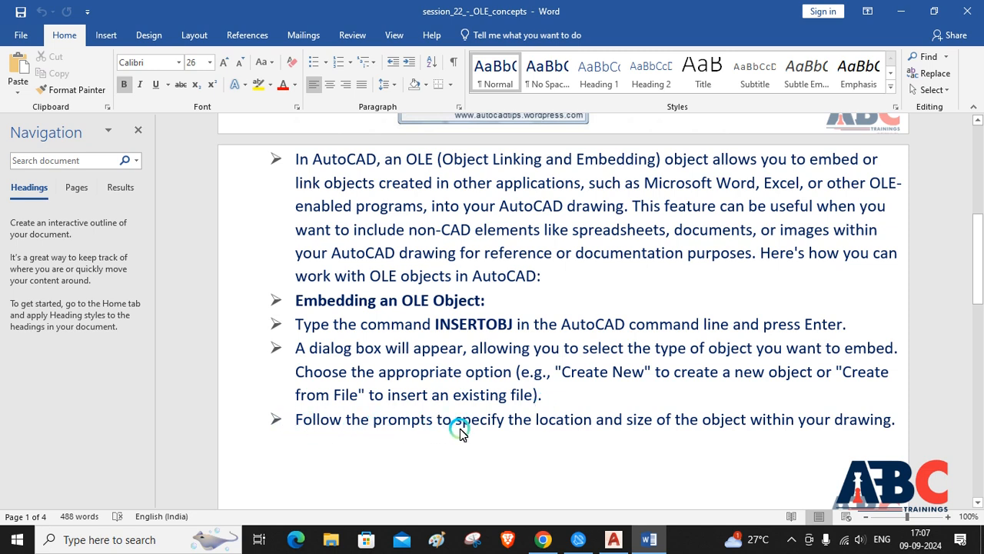
pyautogui.scroll(-1, 493, 427)
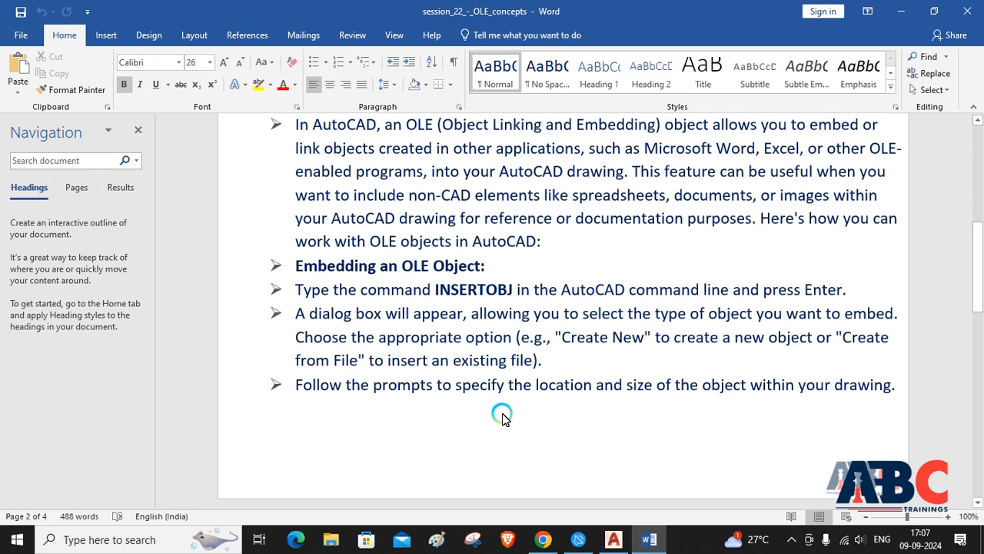
pyautogui.scroll(-2, 501, 416)
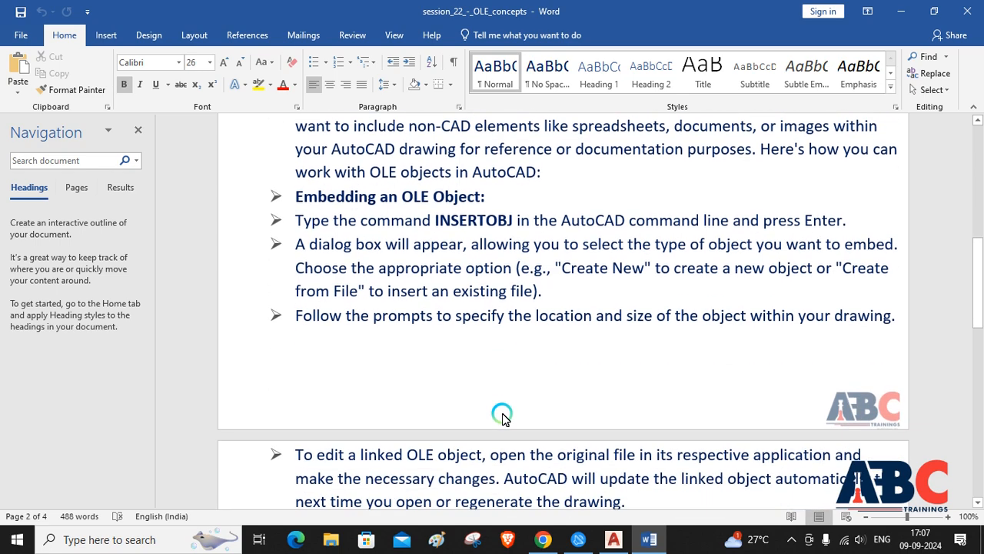
pyautogui.scroll(-3, 502, 414)
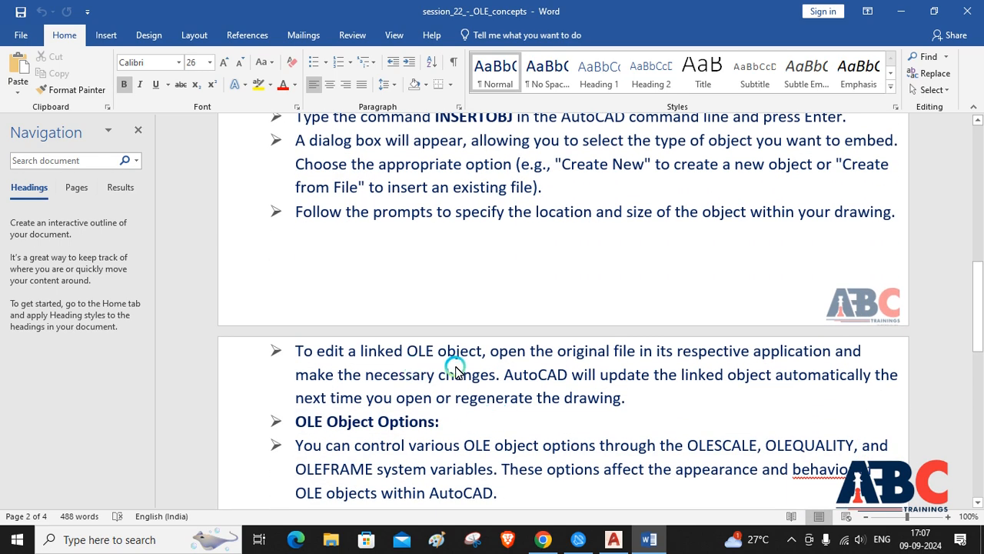
pyautogui.scroll(-1, 458, 366)
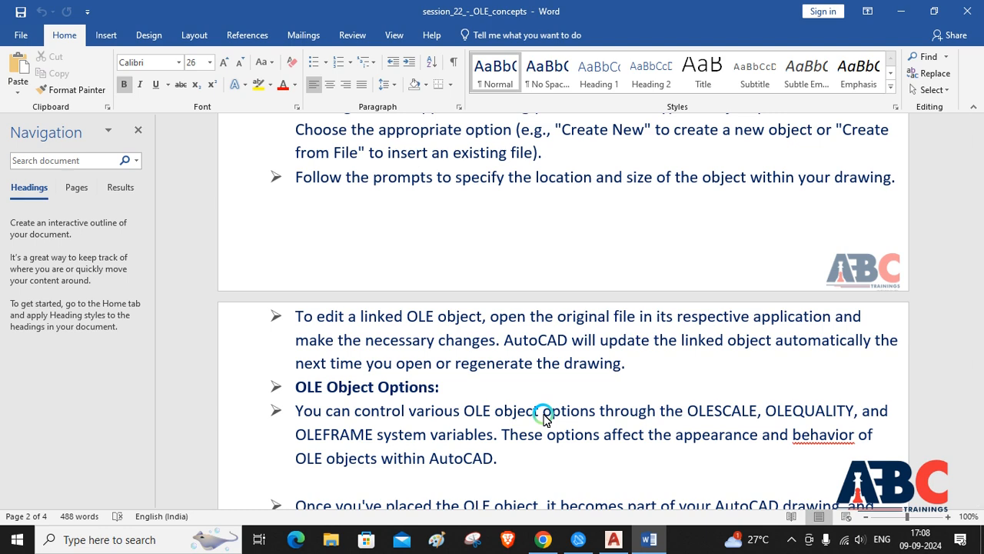
pyautogui.scroll(-3, 543, 416)
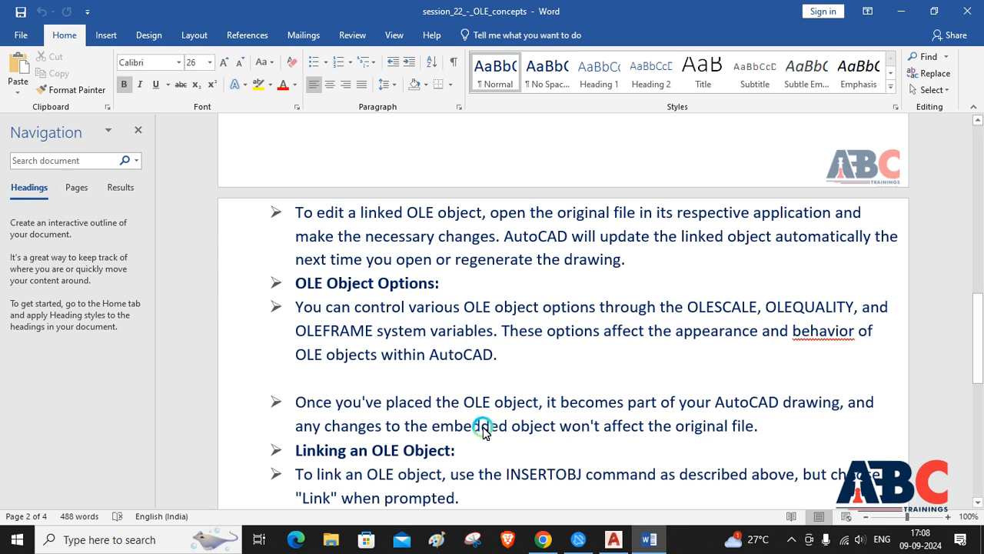
pyautogui.scroll(-3, 473, 430)
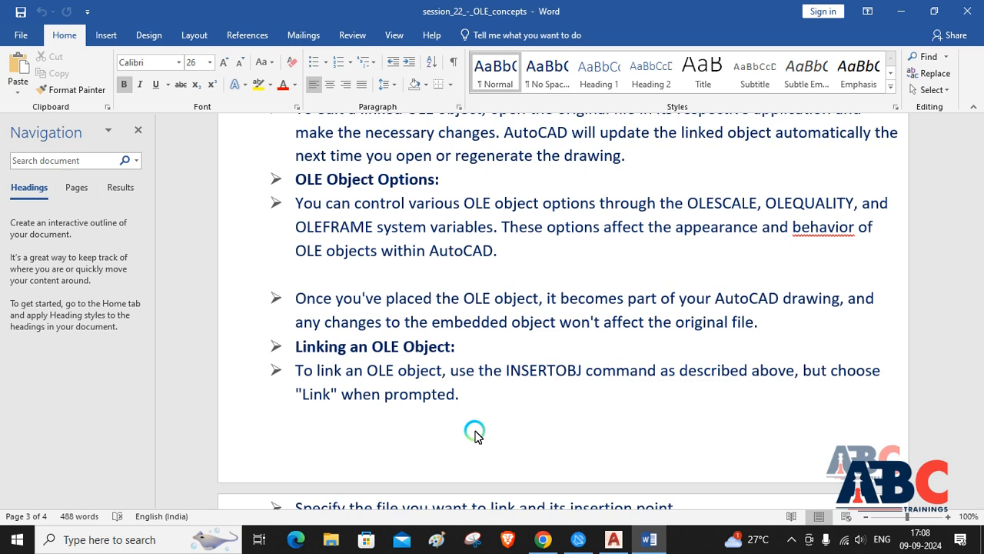
pyautogui.scroll(-5, 473, 419)
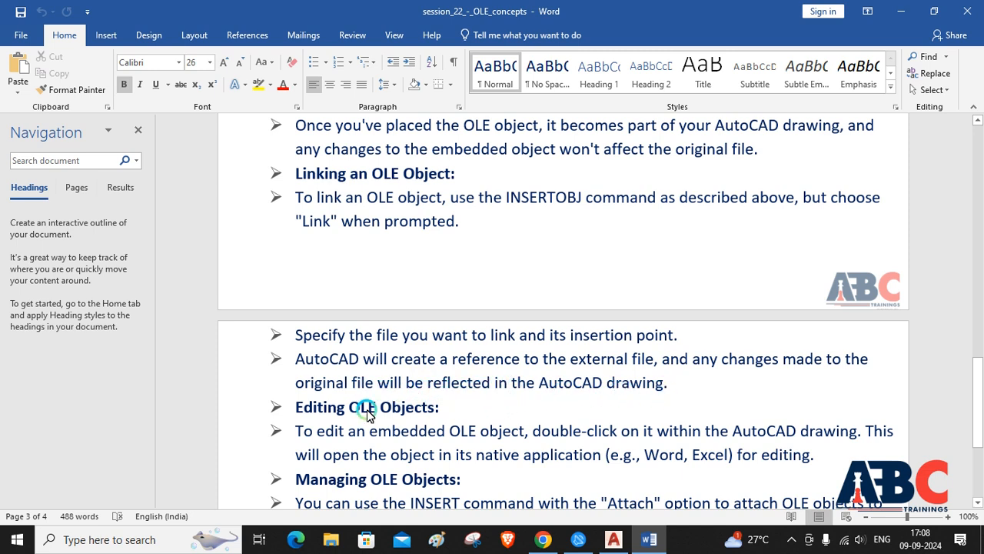
pyautogui.scroll(-1, 362, 408)
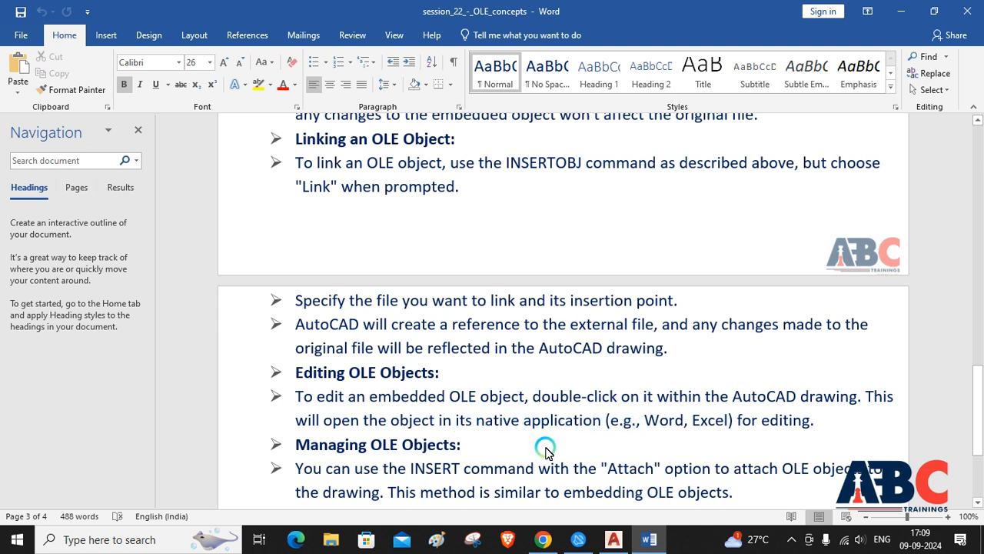
pyautogui.scroll(-2, 393, 440)
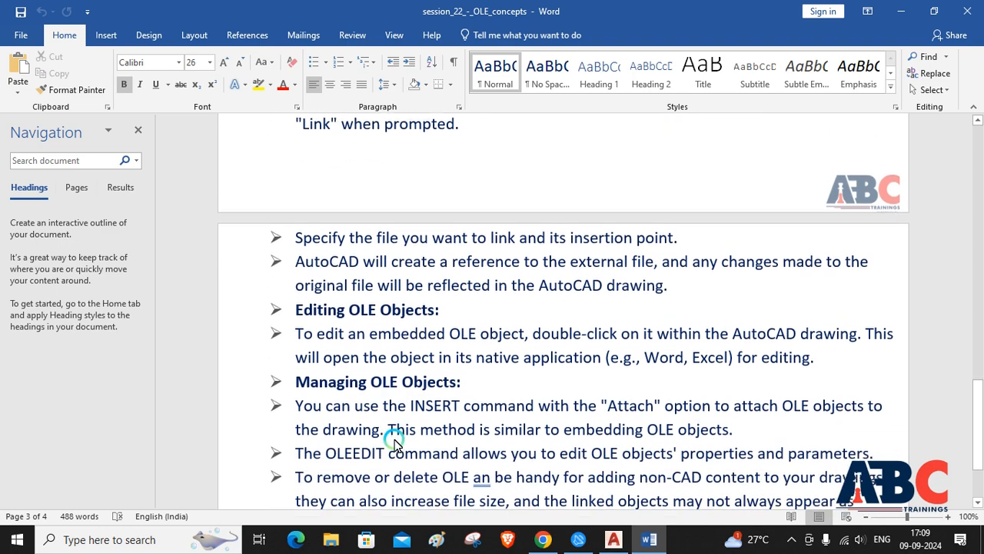
pyautogui.scroll(-3, 394, 440)
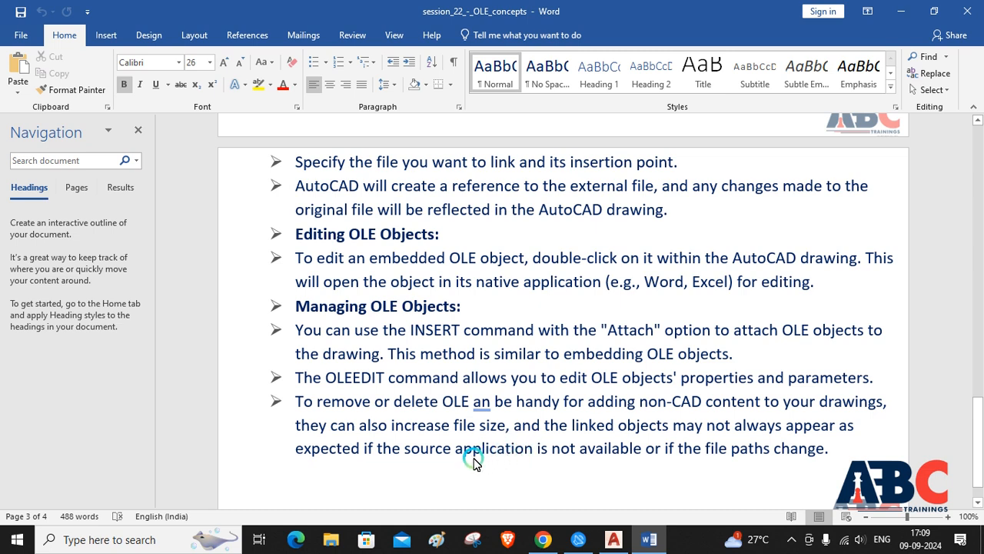
pyautogui.scroll(-1, 473, 459)
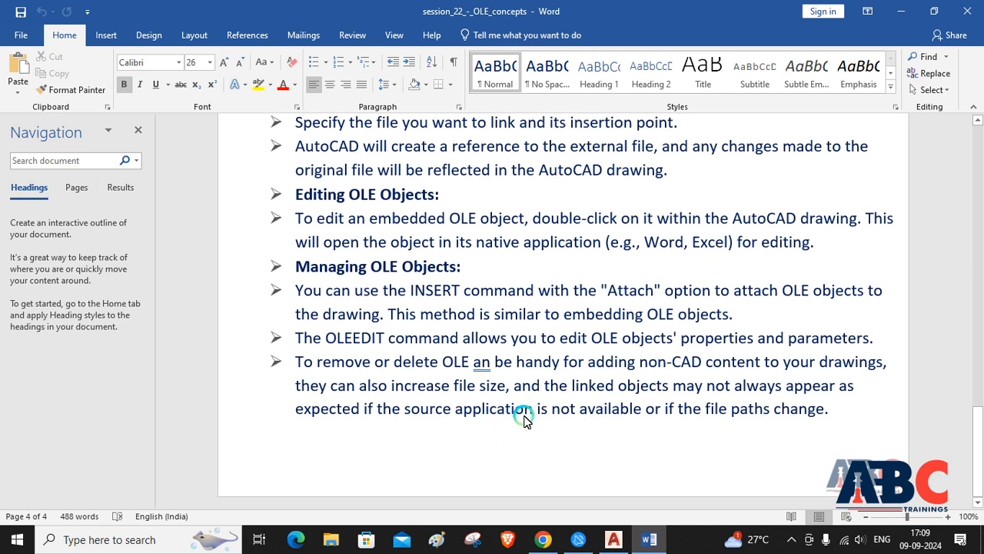
# Switch to AutoCAD and insert a newly created Microsoft Word Document object into the drawing with INSERTOBJ
pyautogui.click(615, 540)
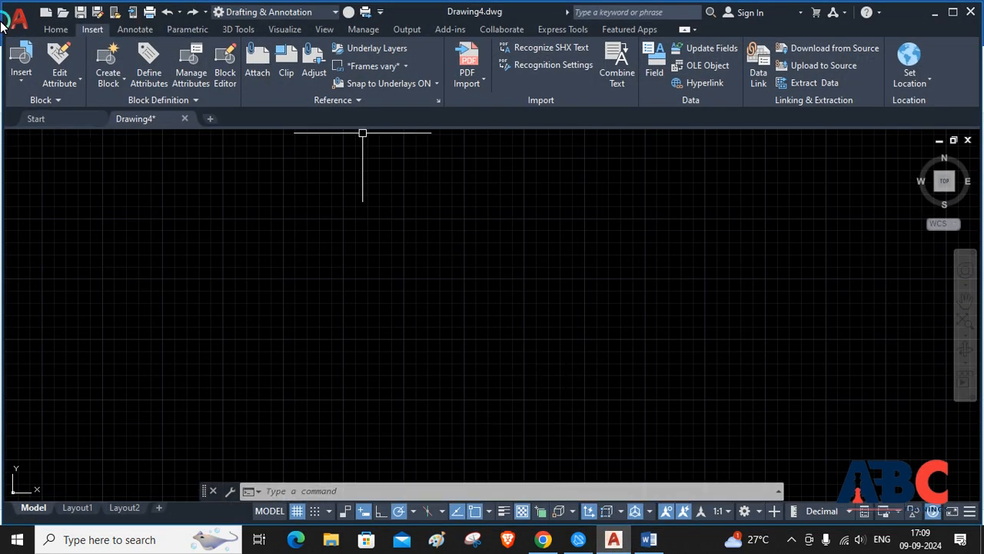
pyautogui.click(64, 30)
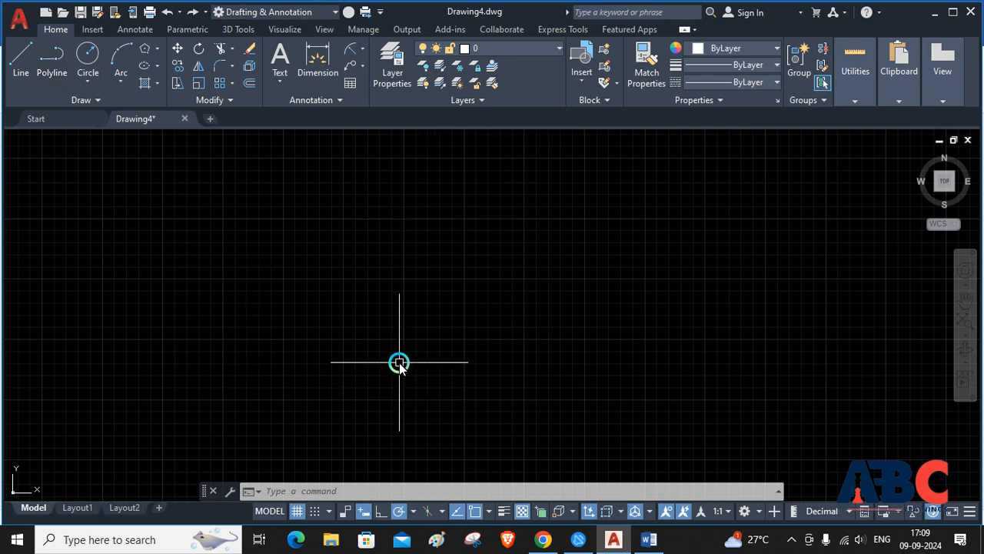
pyautogui.click(100, 29)
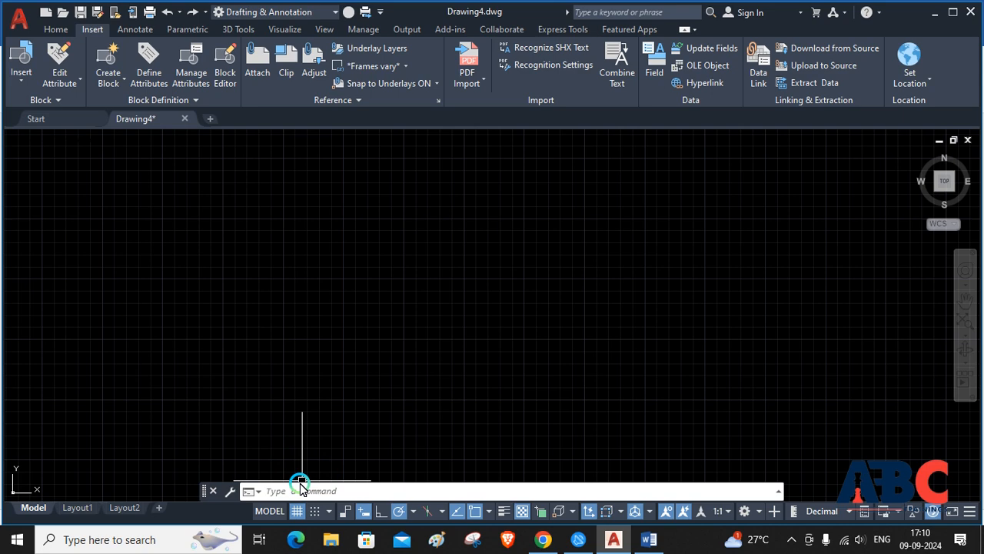
pyautogui.write('IO')
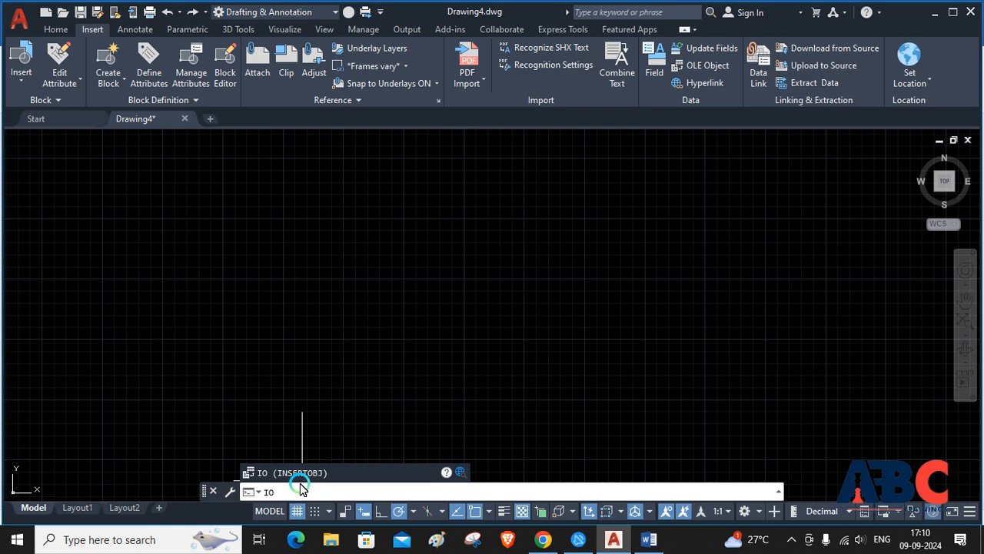
pyautogui.press('Return')
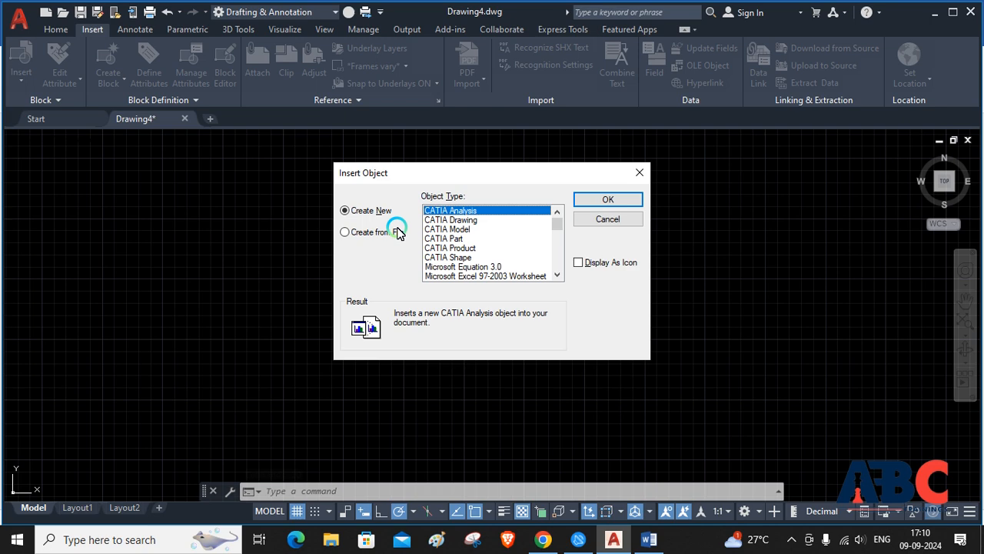
pyautogui.scroll(-3, 487, 241)
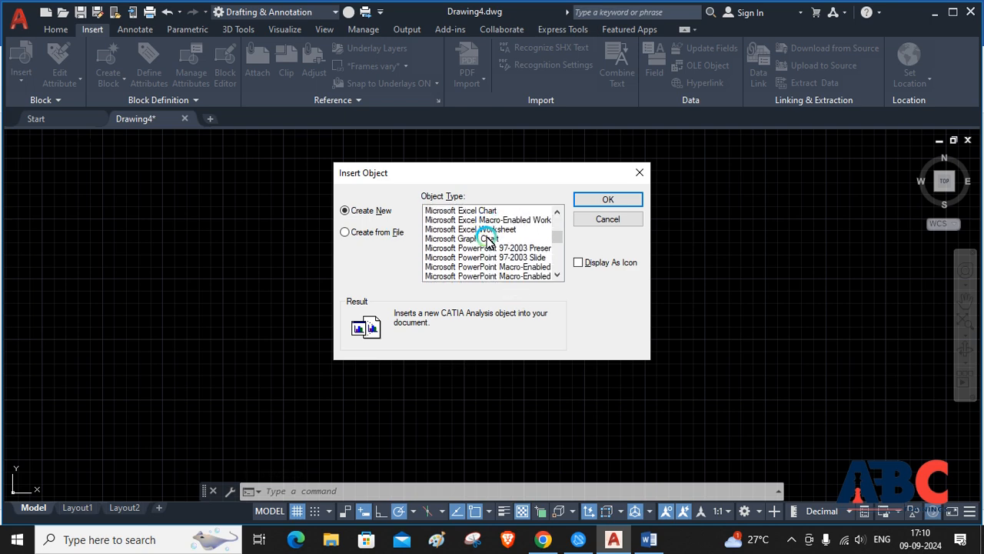
pyautogui.scroll(3, 487, 241)
pyautogui.scroll(-4, 486, 240)
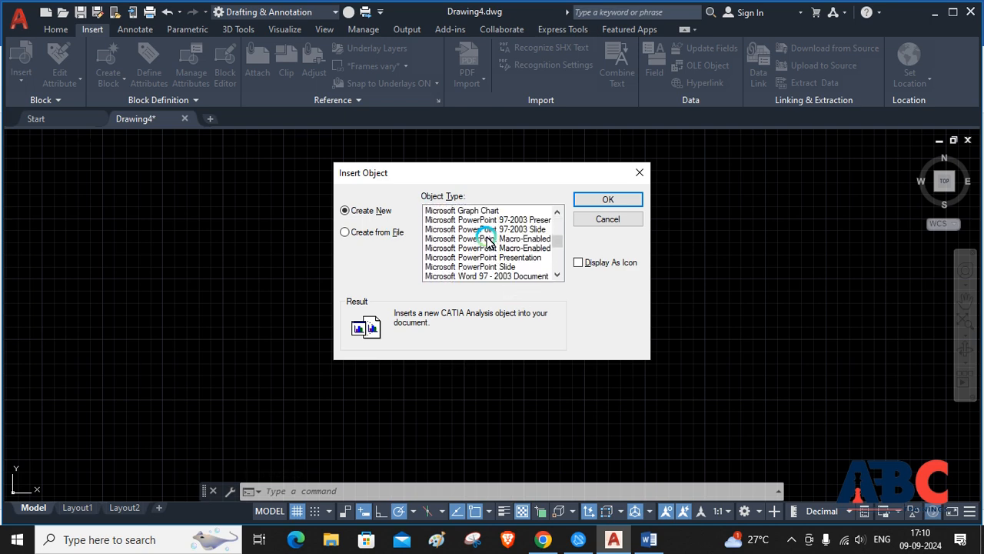
pyautogui.scroll(-2, 487, 241)
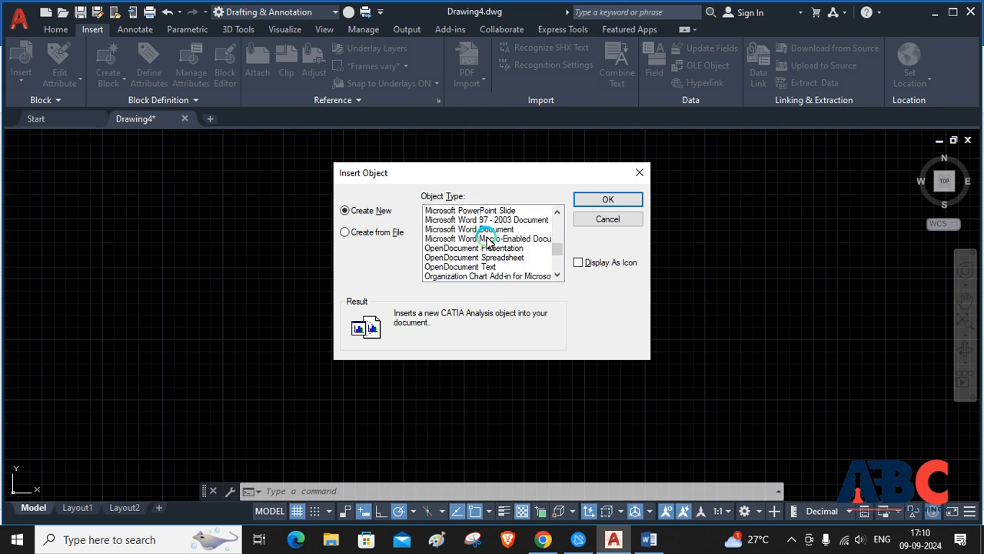
pyautogui.click(483, 230)
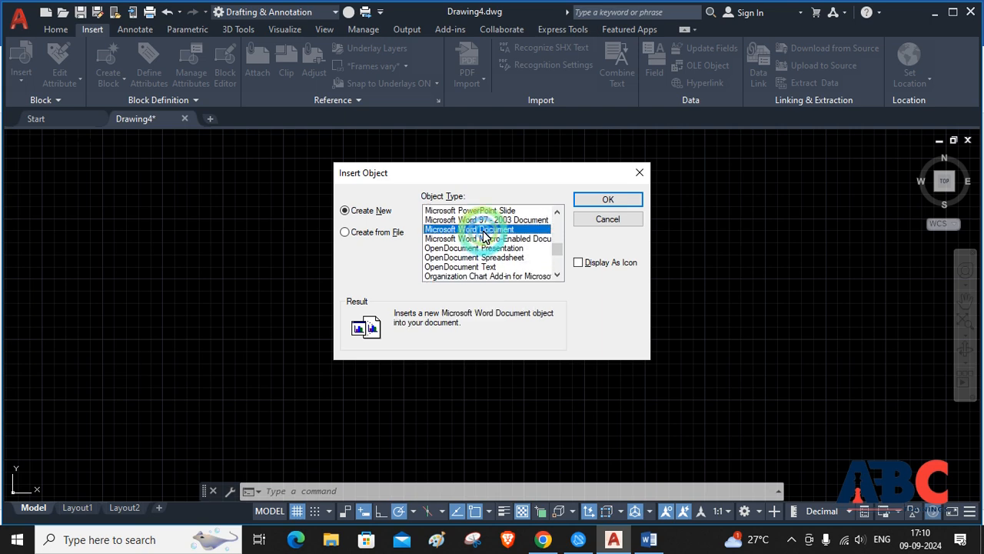
pyautogui.click(593, 202)
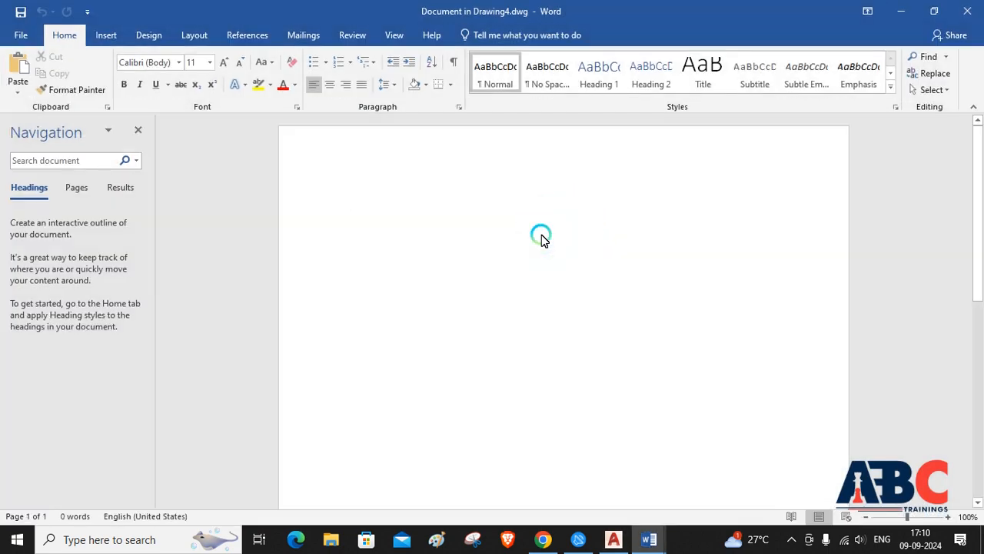
# Enter the text "iycvrtxydesckvgh" in the embedded document and close it to return to the drawing
pyautogui.write('iycvrtxydesckvgh')
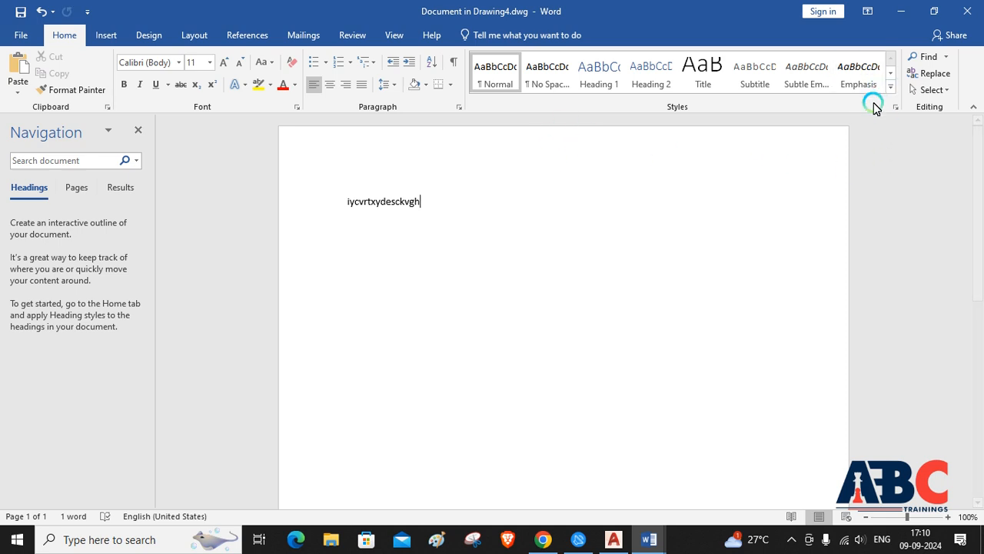
pyautogui.click(968, 12)
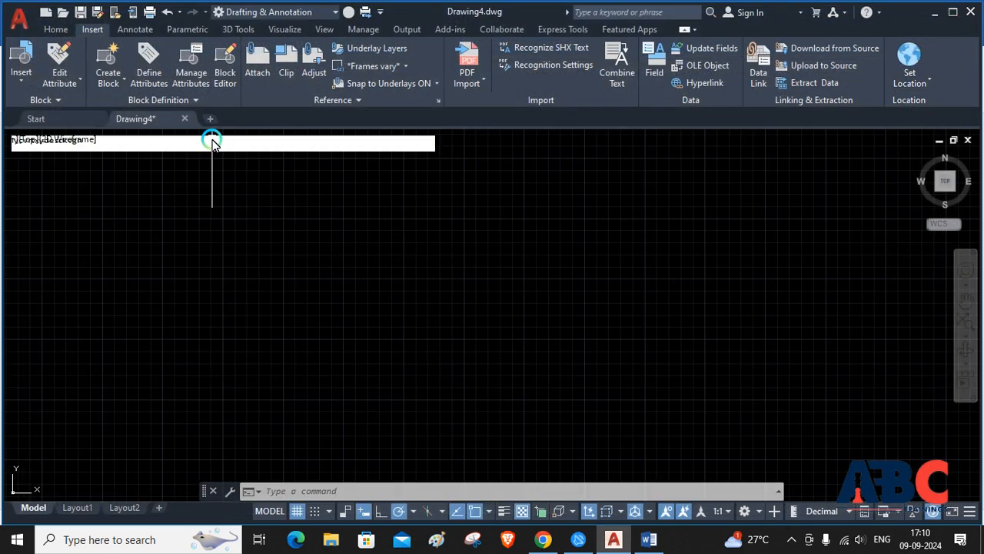
# Try to enlarge the embedded Word object by stretching a corner grip, check its properties, and undo the resize
pyautogui.click(437, 152)
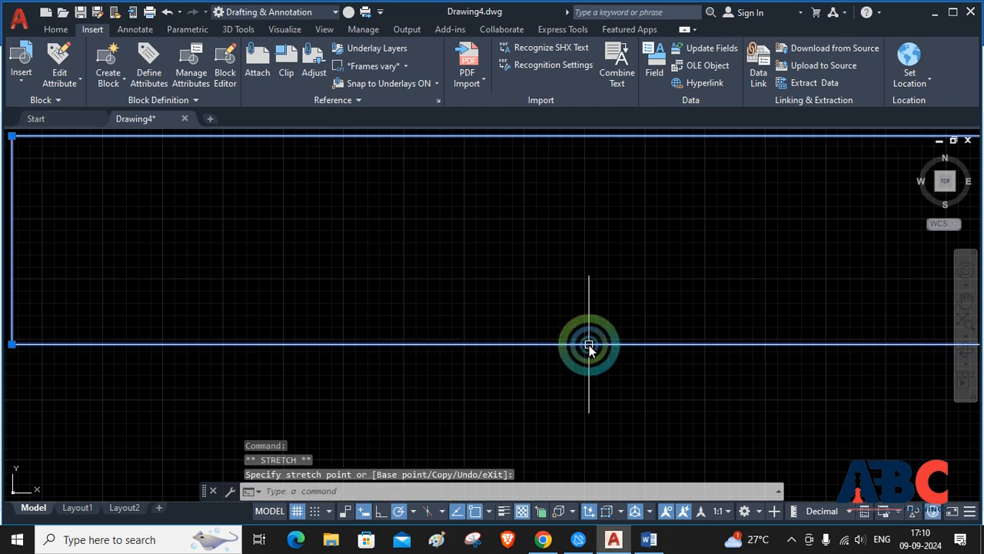
pyautogui.click(589, 344)
pyautogui.click(562, 291)
pyautogui.click(588, 324)
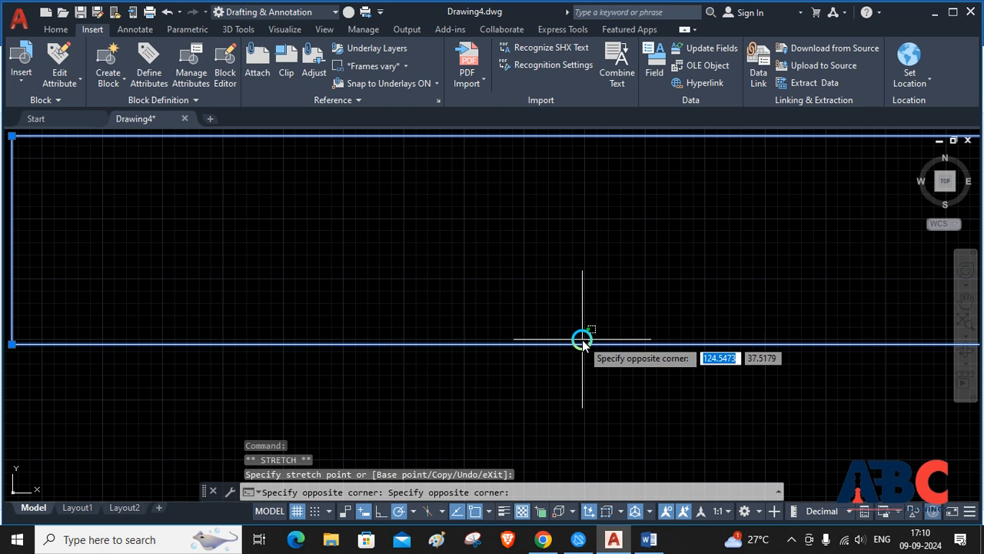
pyautogui.click(600, 341)
pyautogui.hotkey('ctrl', '1')
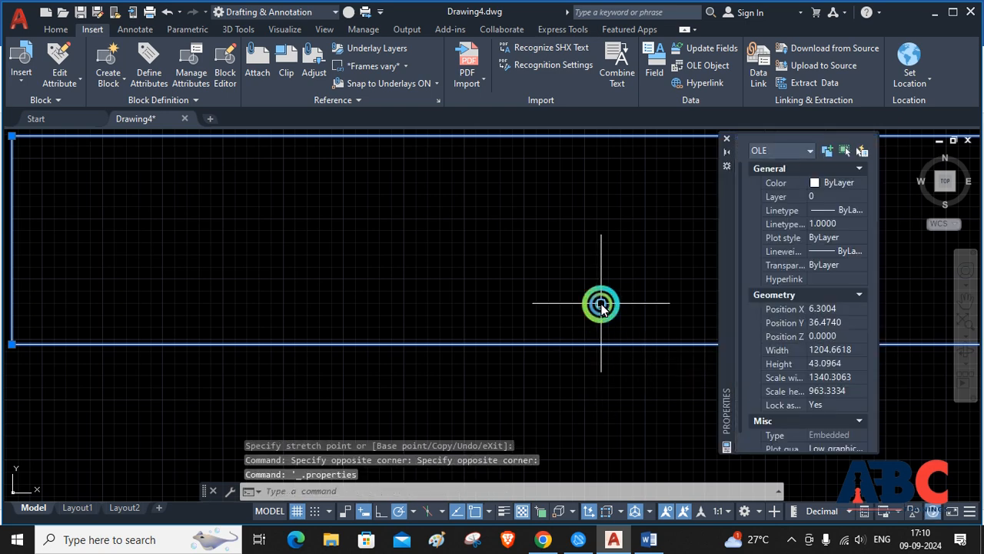
pyautogui.click(727, 140)
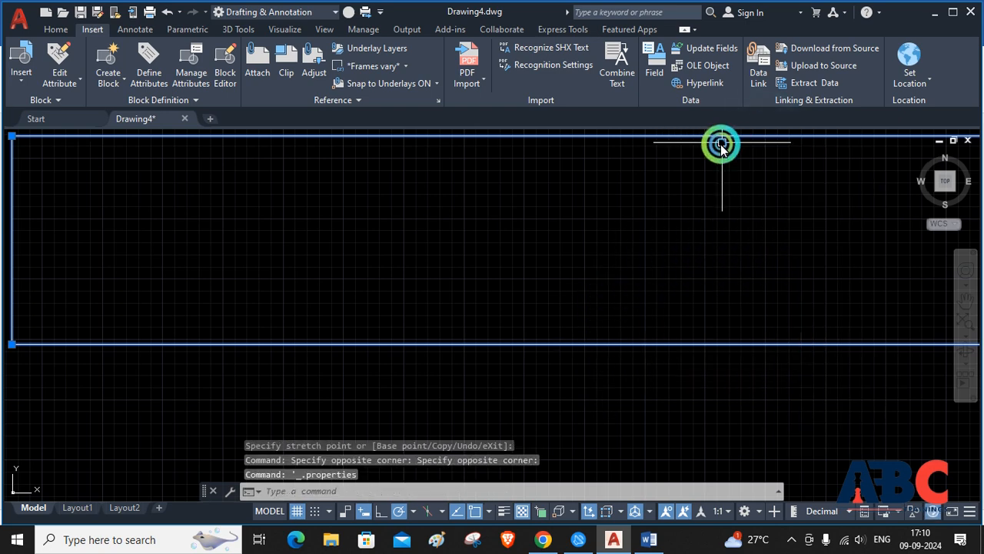
pyautogui.click(626, 248)
pyautogui.click(626, 249)
pyautogui.press('Escape')
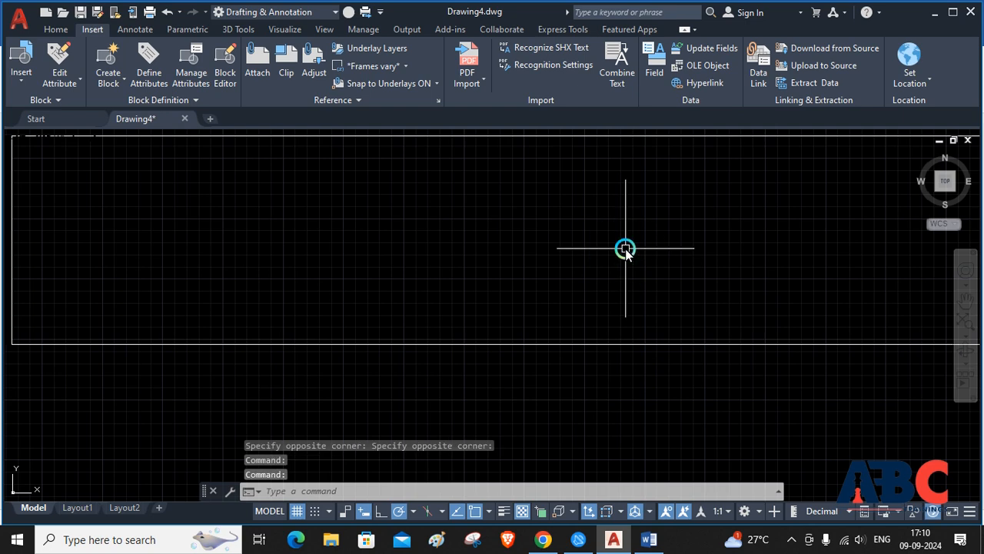
pyautogui.hotkey('ctrl', 'z')
pyautogui.hotkey('ctrl', 'z')
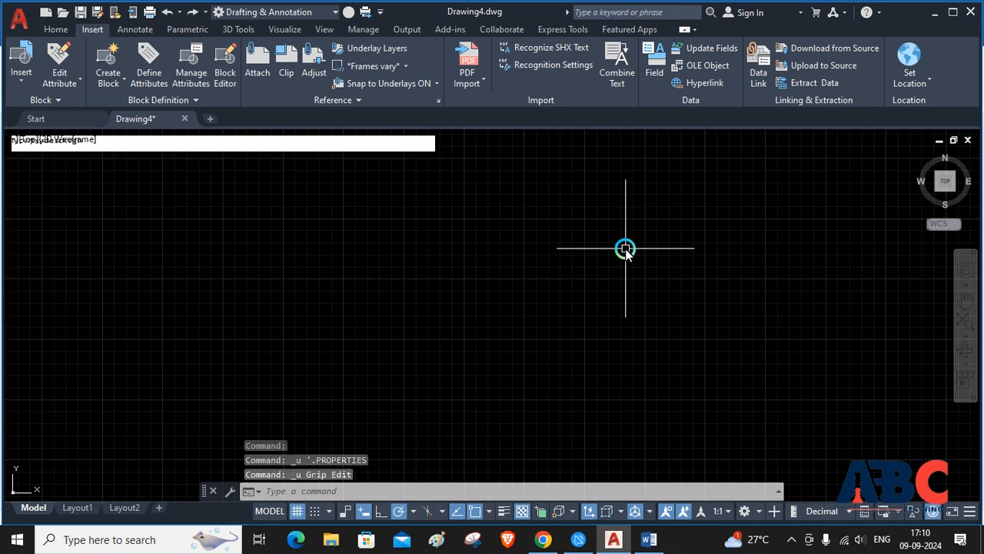
# Select the embedded Word object and move it to the middle of the drawing area
pyautogui.click(222, 165)
pyautogui.click(220, 148)
pyautogui.click(223, 182)
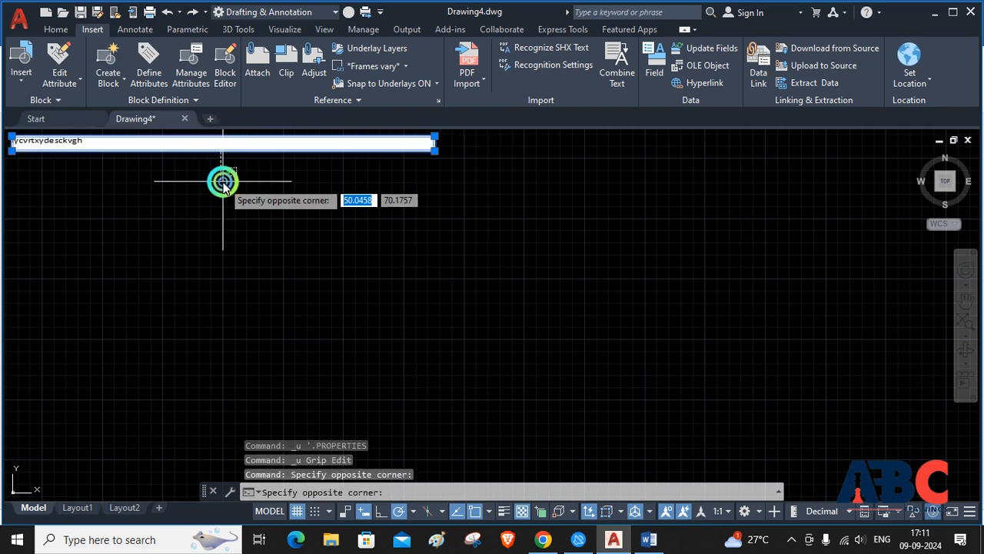
pyautogui.click(223, 150)
pyautogui.moveTo(223, 150); pyautogui.dragTo(500, 314)
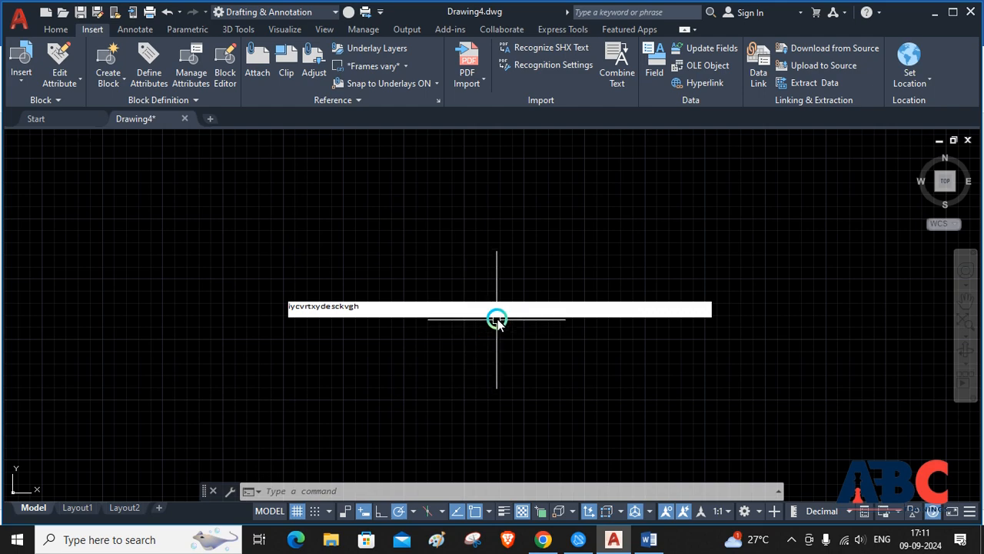
# Open the embedded "iycvrtxydesckvgh" document, make its text bold at size 24, and return to the drawing
pyautogui.doubleClick(504, 296)
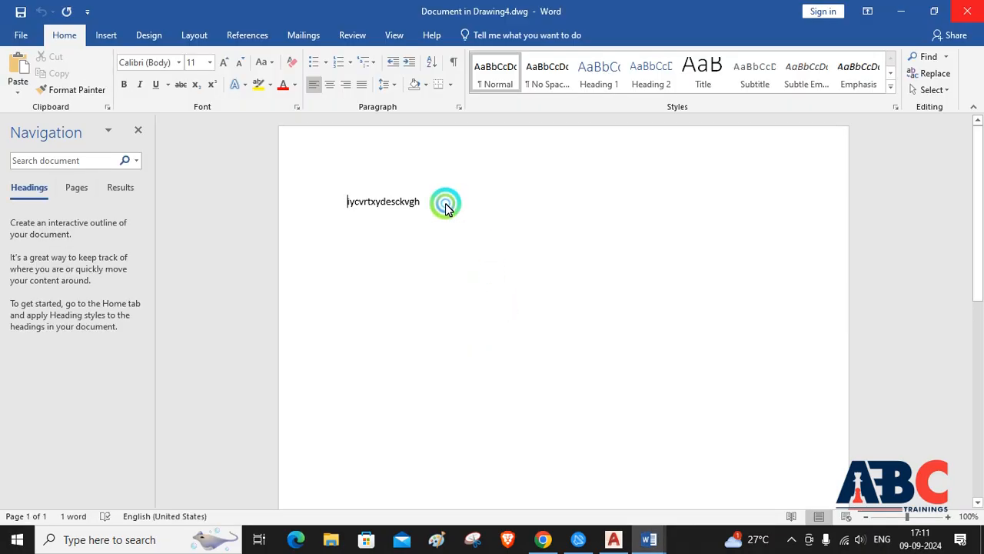
pyautogui.moveTo(446, 207); pyautogui.dragTo(255, 200)
pyautogui.click(124, 84)
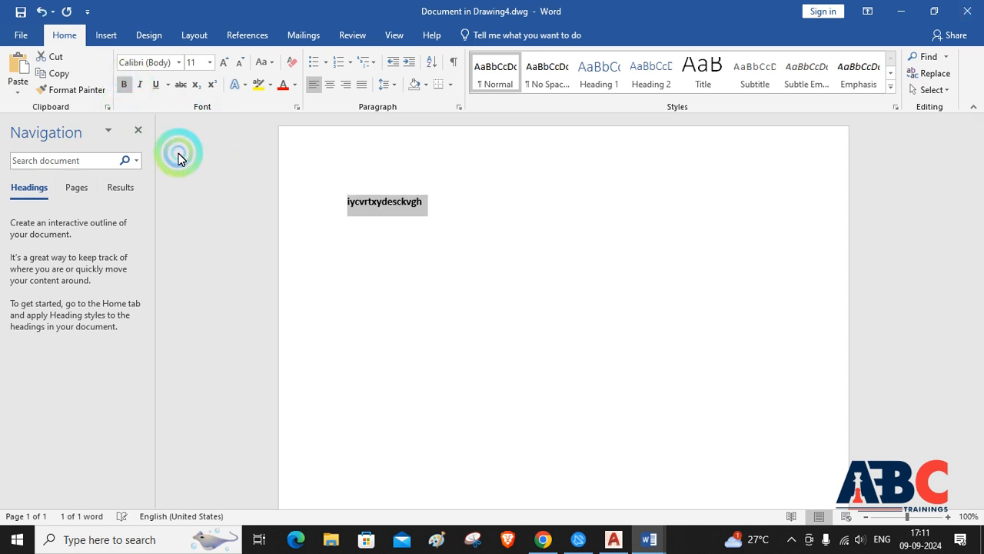
pyautogui.click(210, 65)
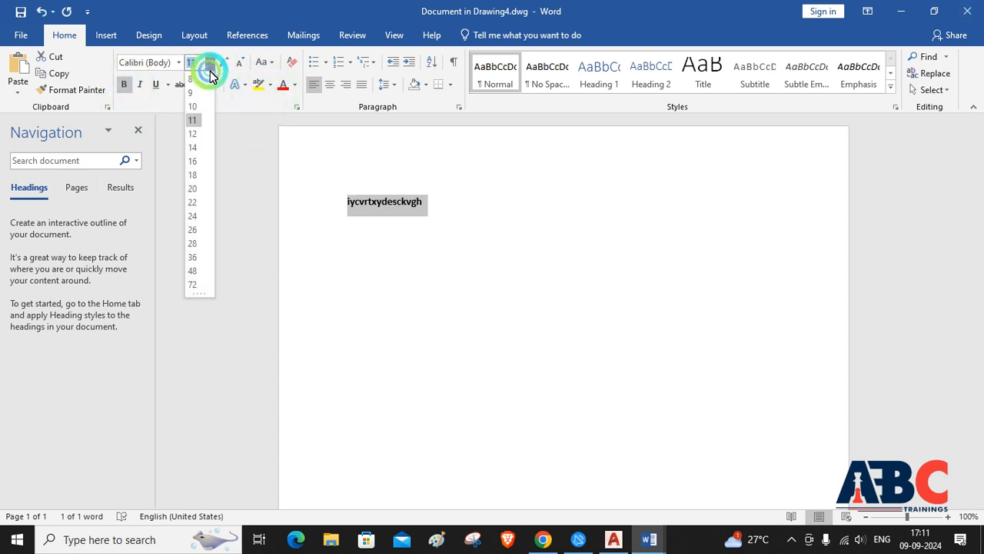
pyautogui.click(194, 216)
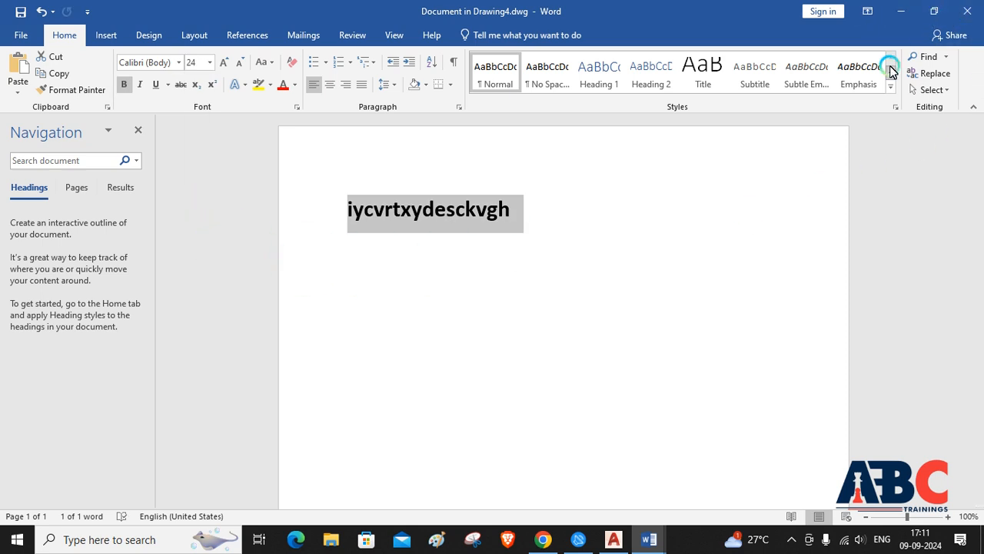
pyautogui.click(974, 12)
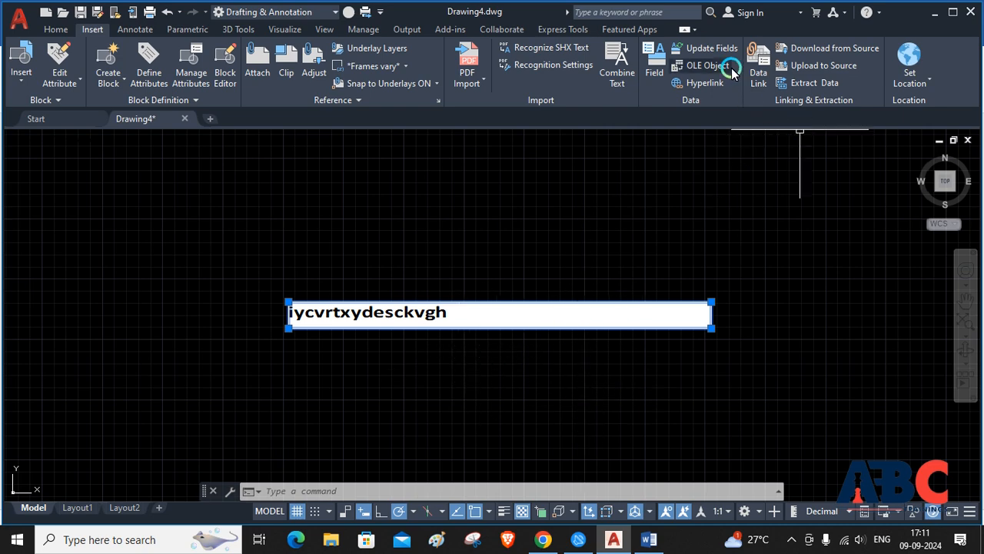
# Insert an OLE object created from the existing Word file OLE Practice in the Documents\AutoCad folder, unlinked
pyautogui.click(707, 65)
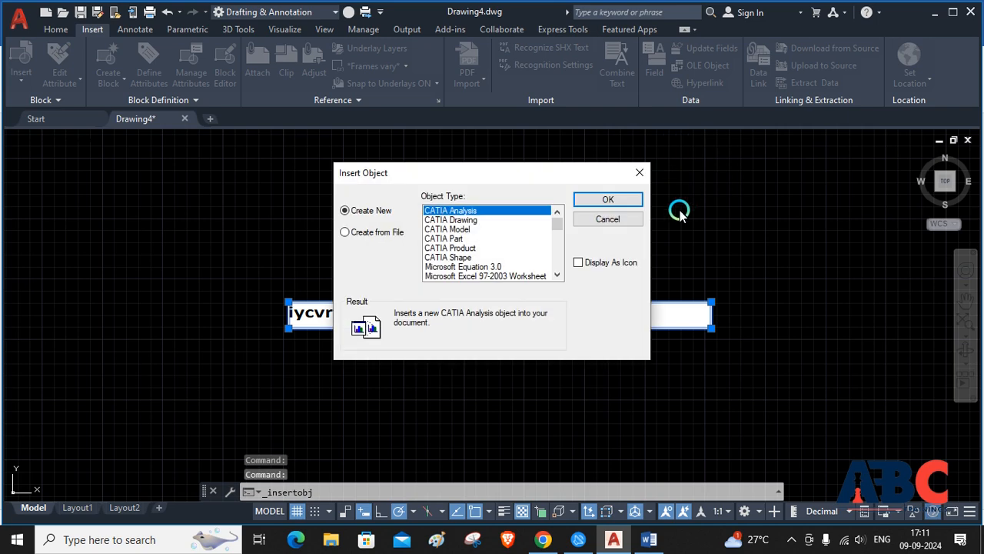
pyautogui.click(348, 232)
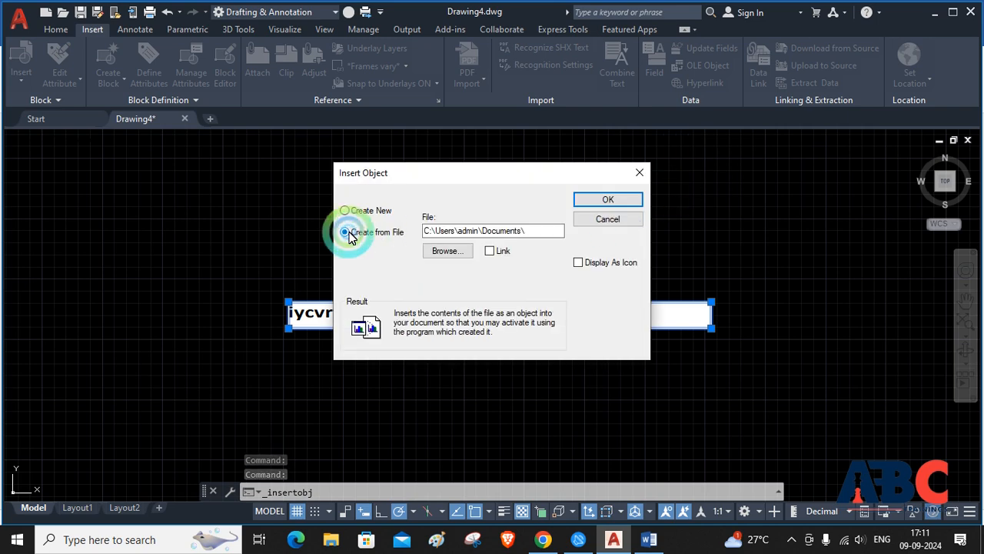
pyautogui.click(459, 252)
pyautogui.scroll(-5, 466, 261)
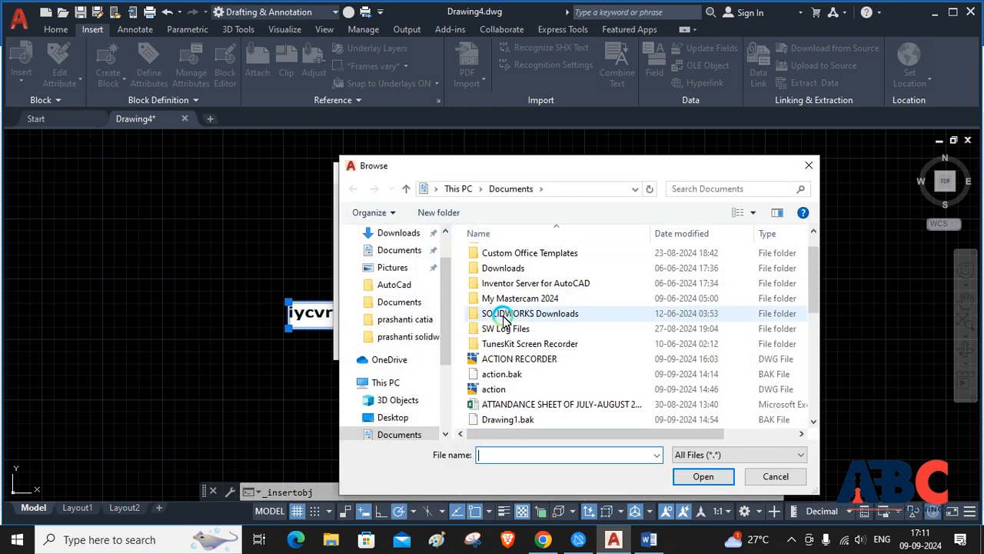
pyautogui.scroll(5, 473, 291)
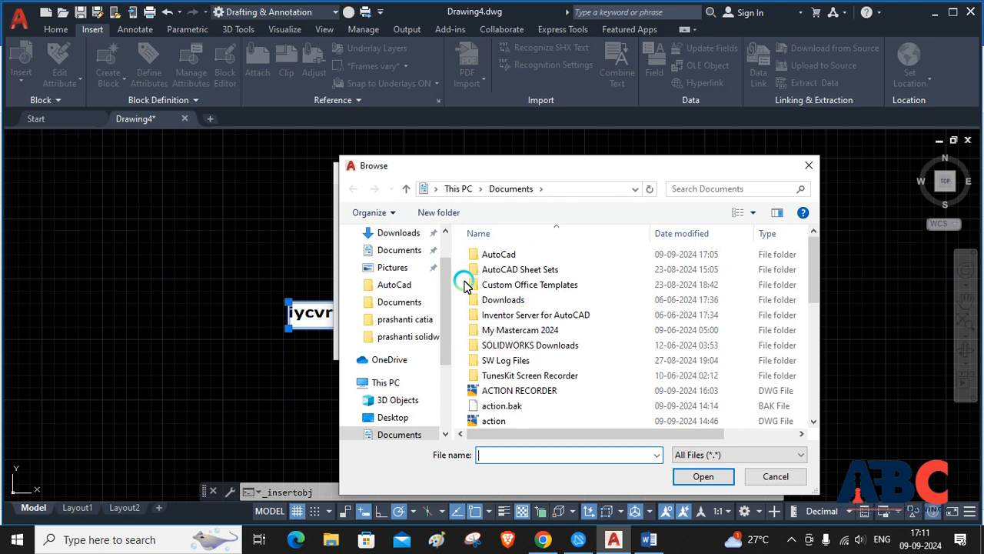
pyautogui.click(396, 250)
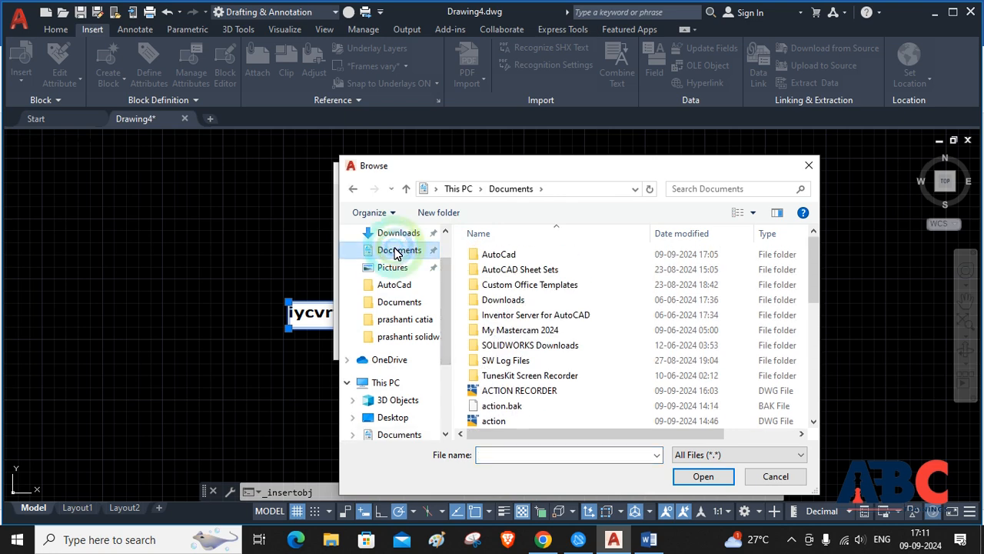
pyautogui.scroll(-6, 518, 329)
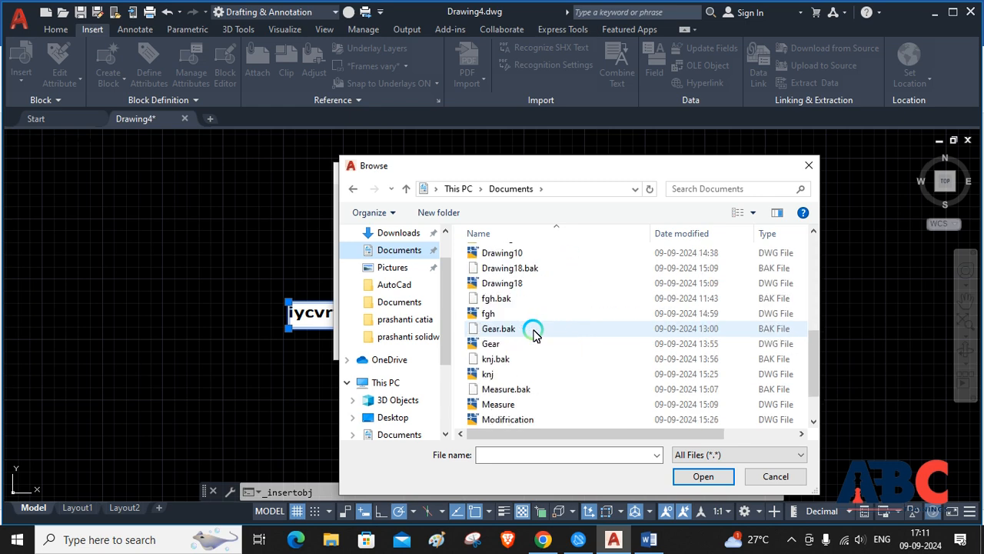
pyautogui.scroll(2, 536, 333)
pyautogui.scroll(4, 536, 333)
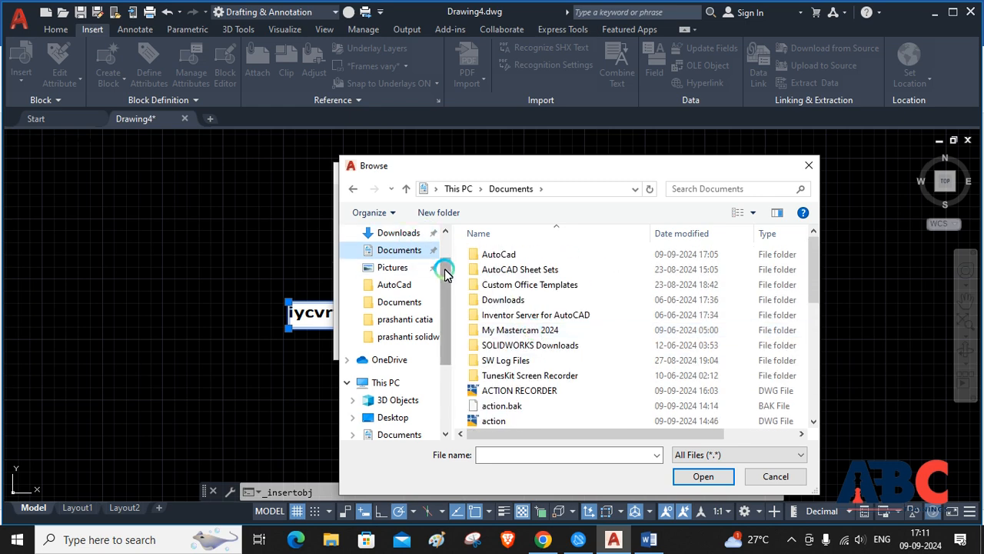
pyautogui.moveTo(446, 273); pyautogui.dragTo(450, 236)
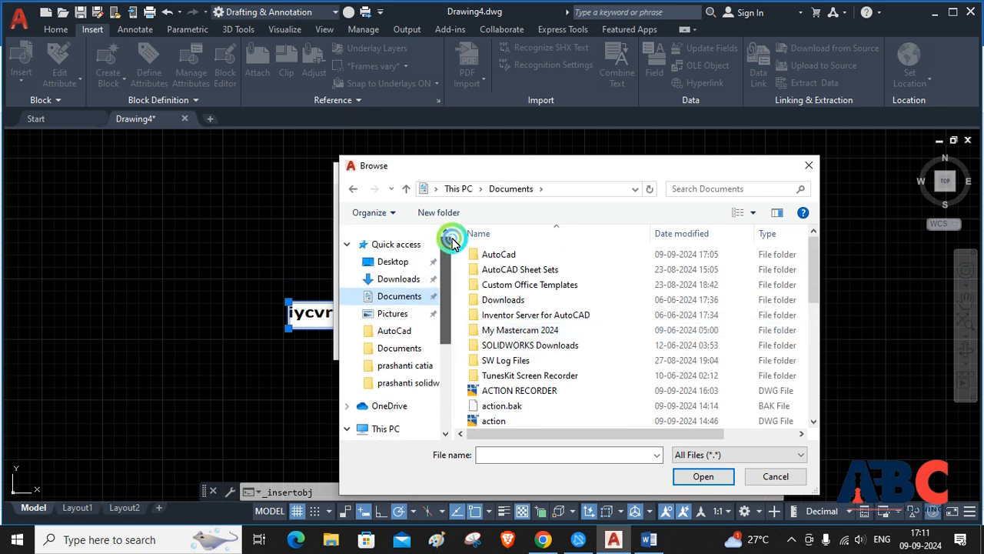
pyautogui.doubleClick(498, 254)
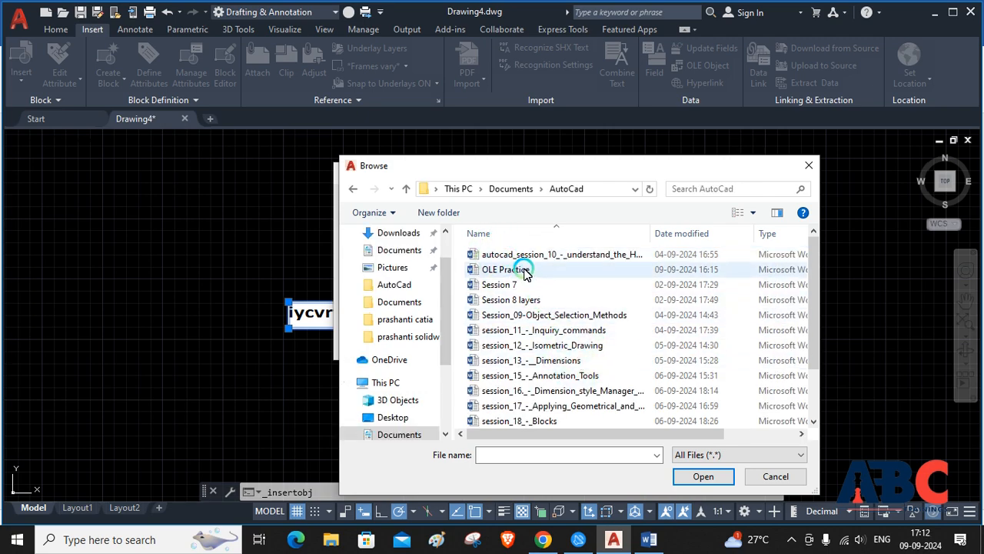
pyautogui.doubleClick(523, 270)
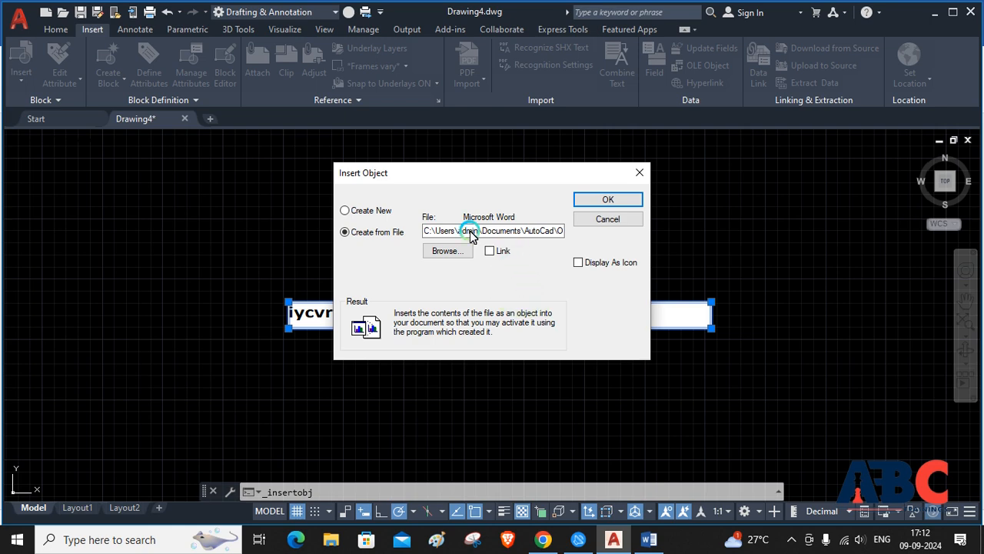
pyautogui.click(592, 201)
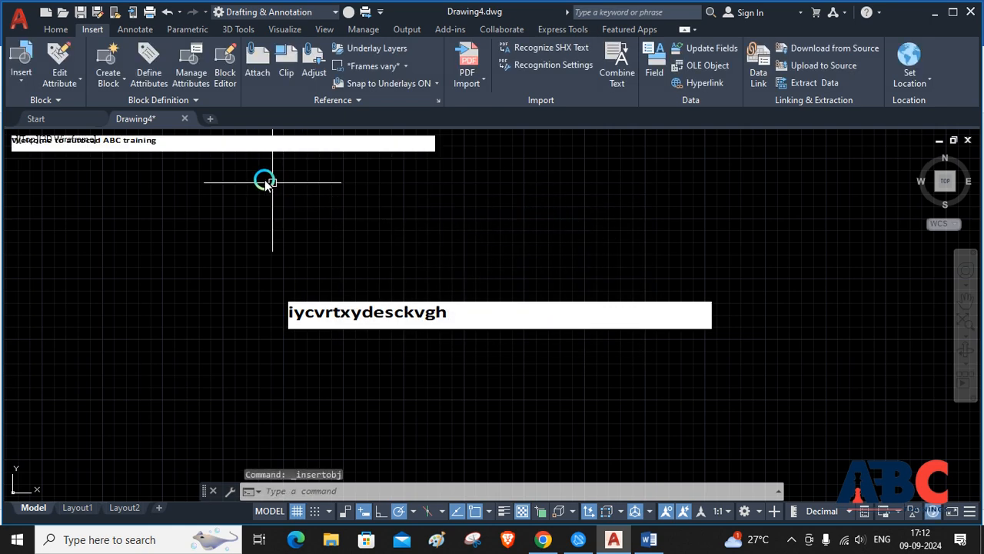
# Select the inserted "Welcome to autocad ABC training" object and move it just above the other embedded Word object
pyautogui.click(231, 150)
pyautogui.click(270, 150)
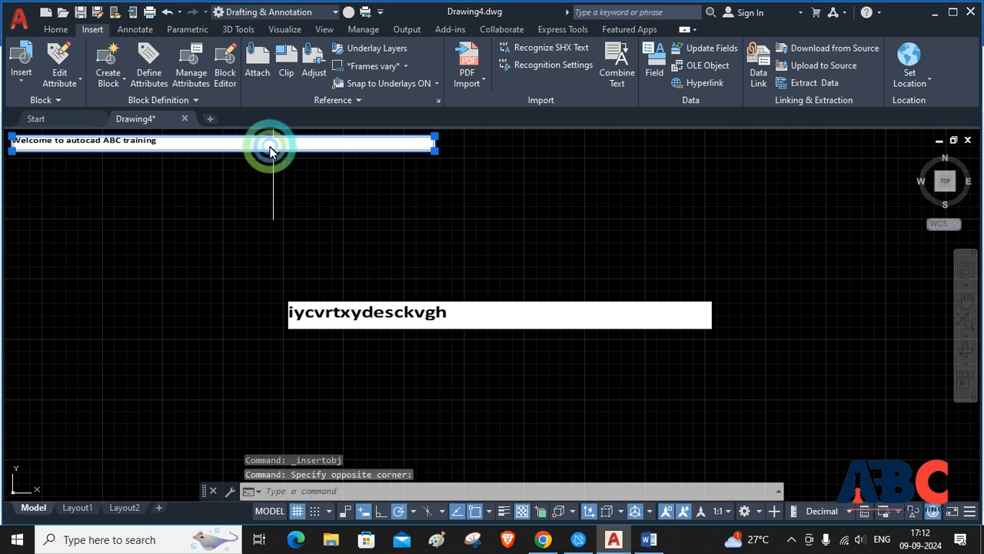
pyautogui.click(365, 171)
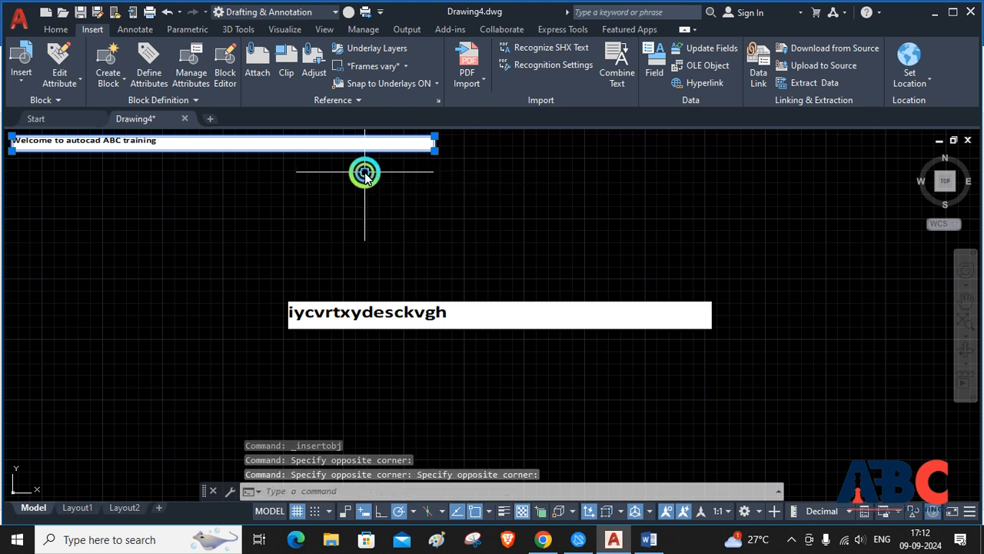
pyautogui.click(321, 153)
pyautogui.click(322, 154)
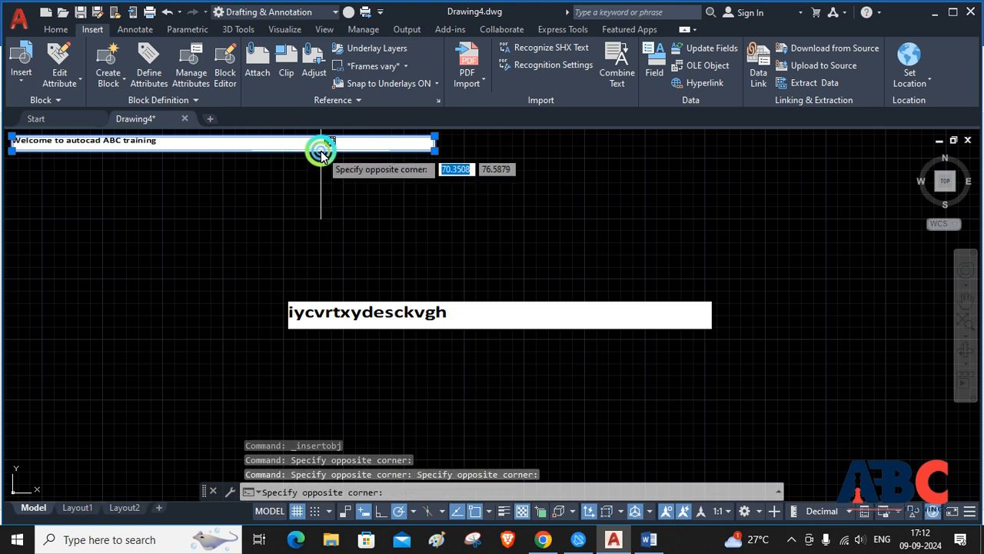
pyautogui.click(435, 151)
pyautogui.moveTo(433, 149); pyautogui.dragTo(688, 257)
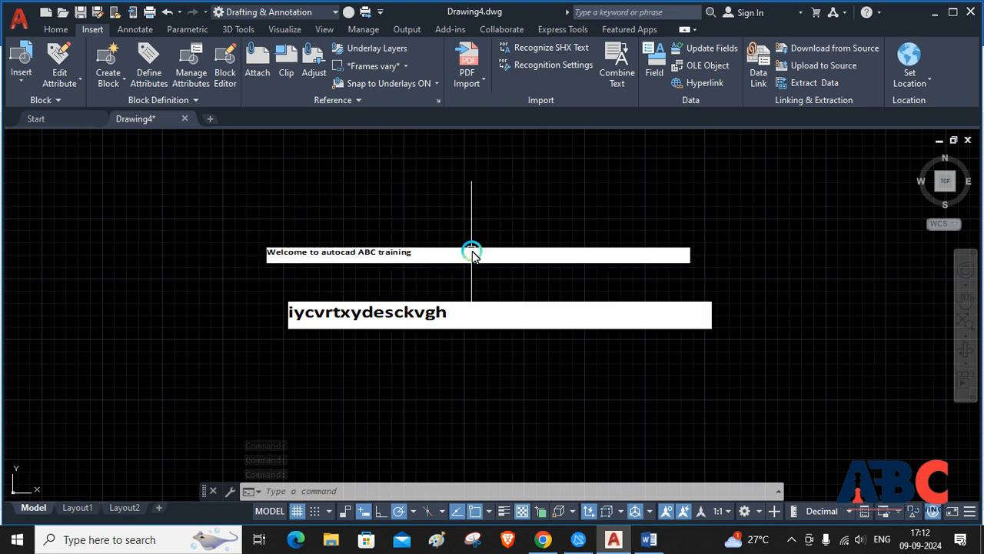
pyautogui.click(502, 263)
pyautogui.doubleClick(502, 263)
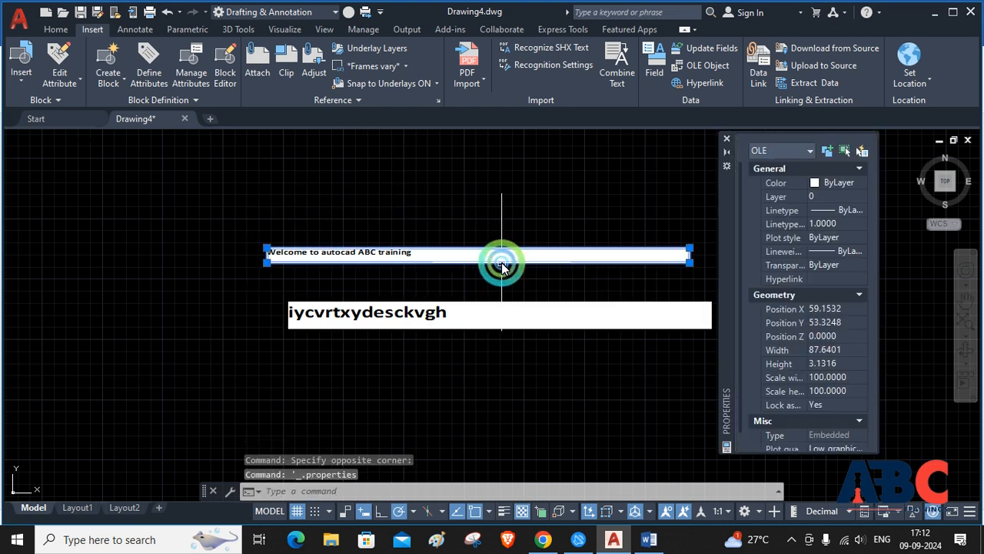
pyautogui.doubleClick(502, 264)
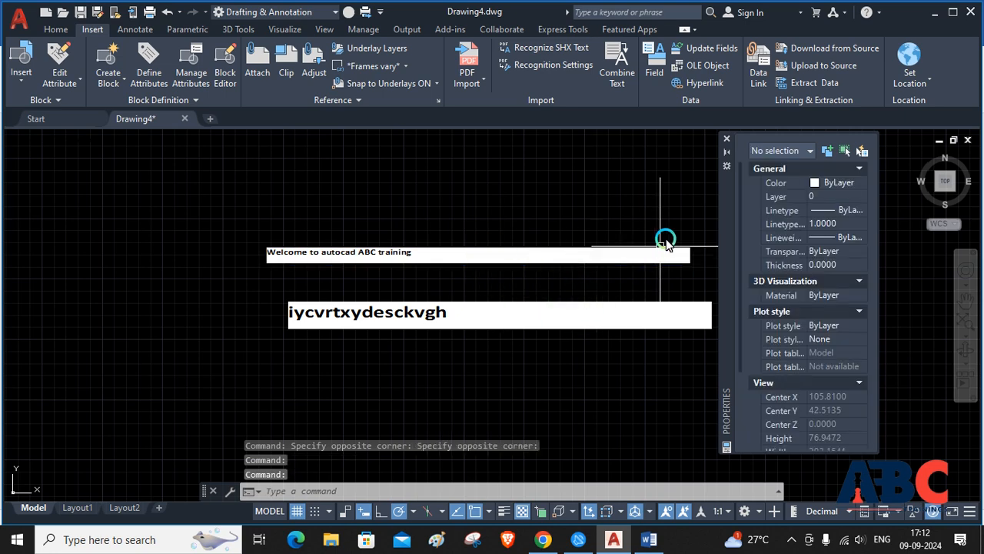
pyautogui.click(727, 139)
# Open the "Welcome to autocad ABC training" object in Word, set its text size to 26, and return to the drawing
pyautogui.doubleClick(633, 257)
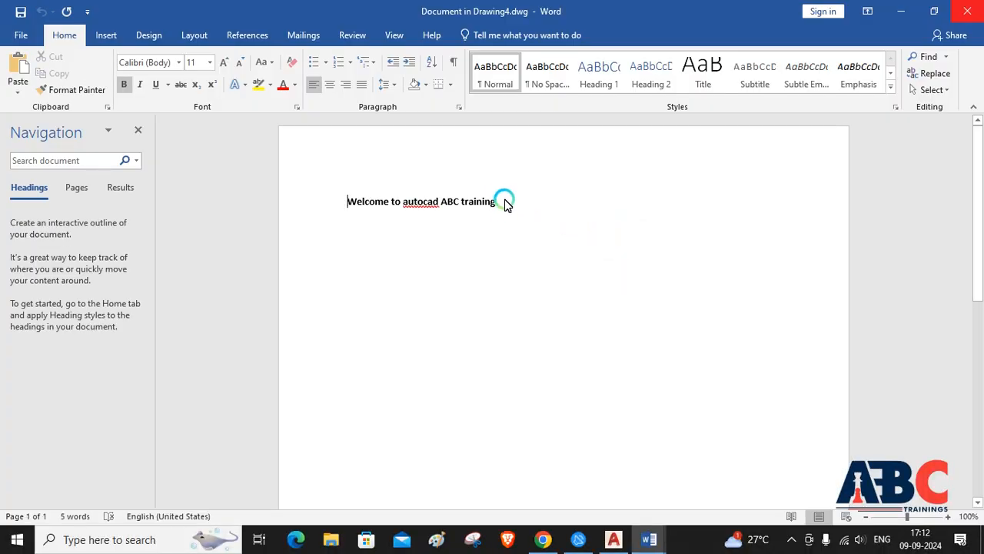
pyautogui.moveTo(504, 201); pyautogui.dragTo(377, 195)
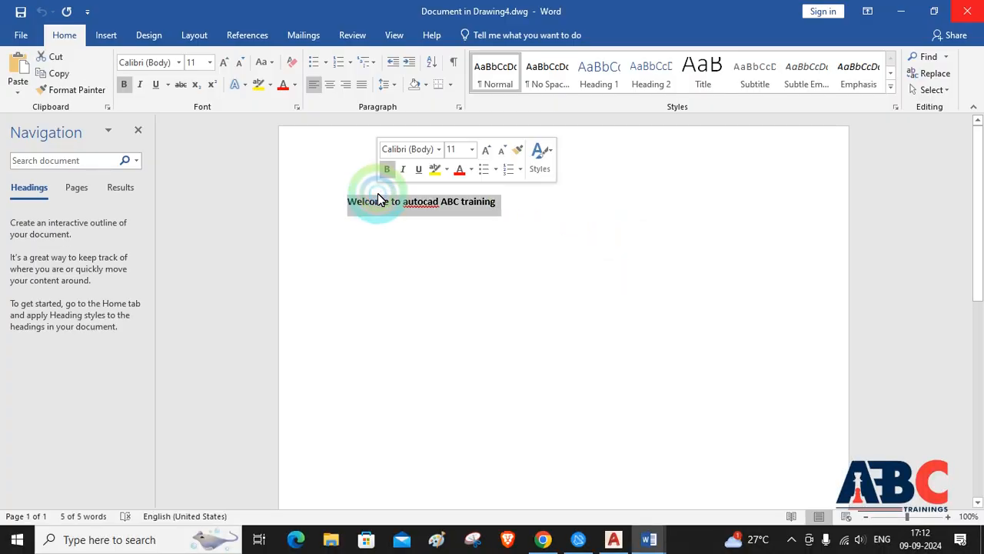
pyautogui.click(209, 62)
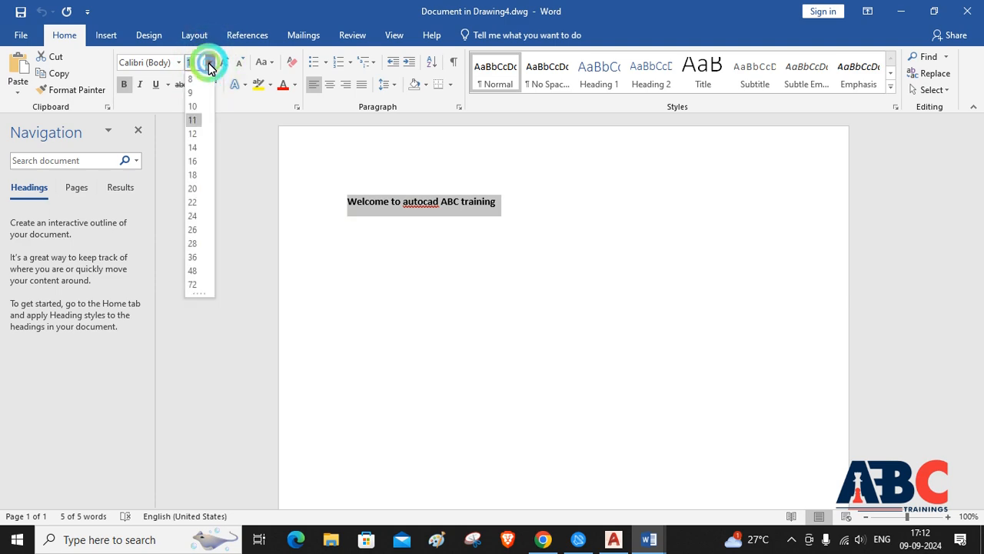
pyautogui.click(192, 229)
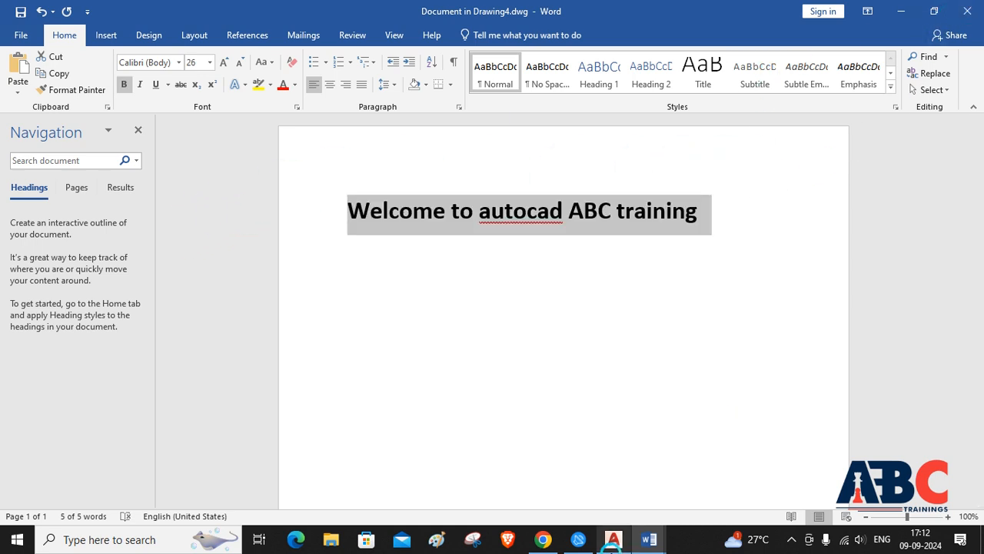
pyautogui.click(613, 541)
pyautogui.click(966, 18)
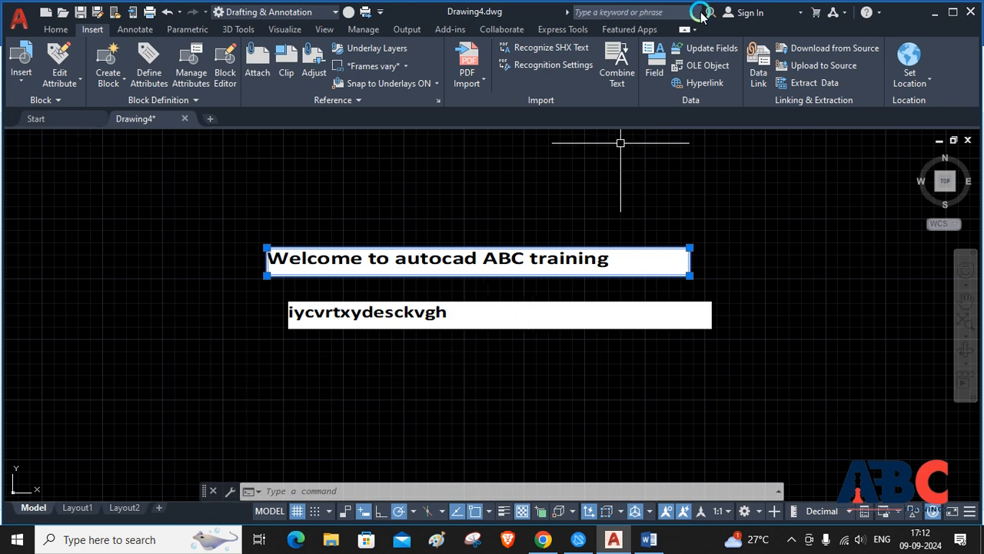
# Examine the object types offered for creating a new OLE object, including the Excel, PowerPoint and Word types, without inserting one
pyautogui.click(690, 66)
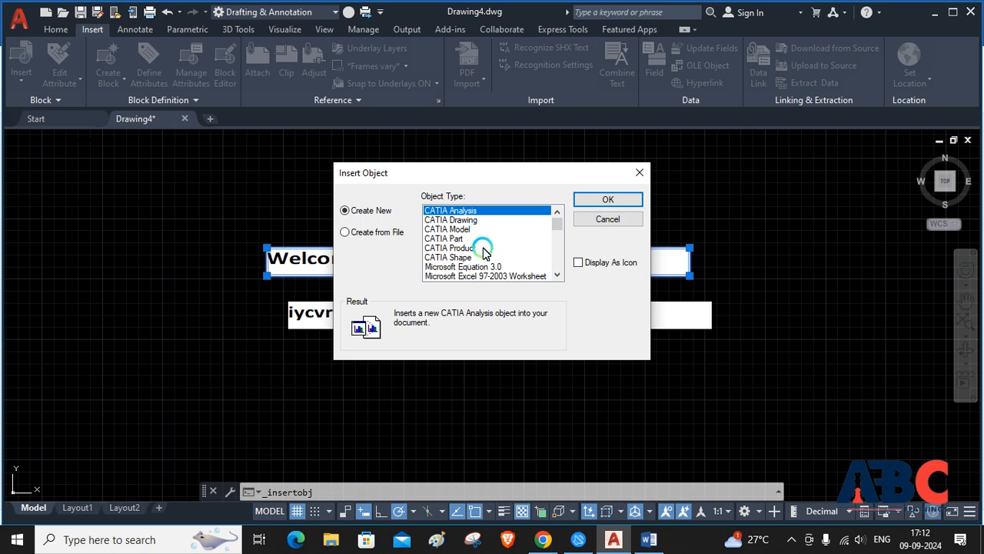
pyautogui.scroll(-4, 487, 254)
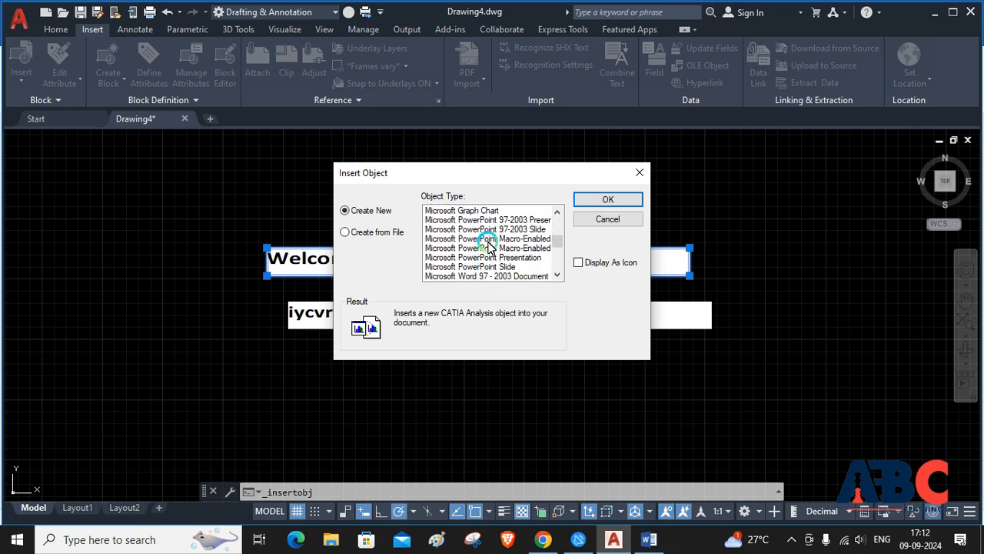
pyautogui.scroll(-2, 487, 246)
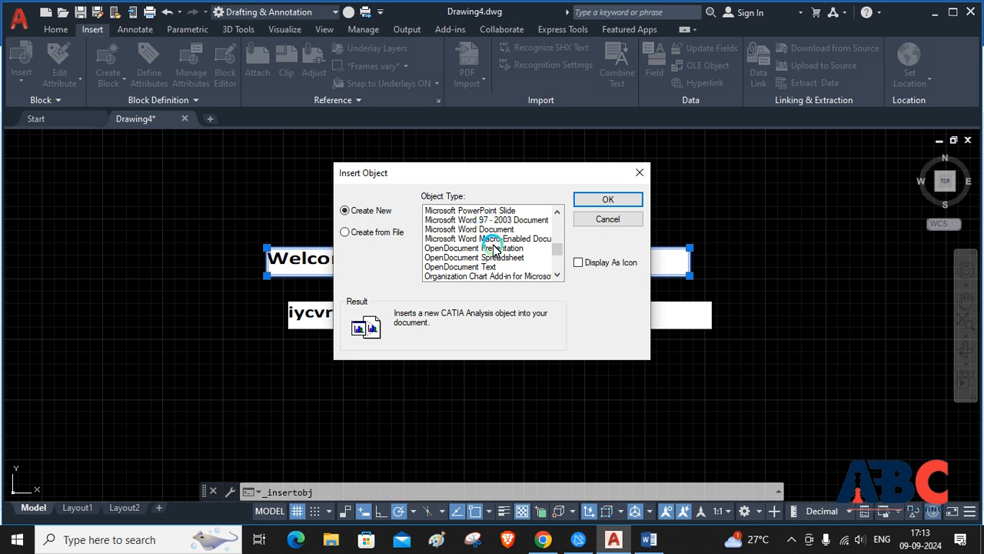
pyautogui.scroll(3, 494, 239)
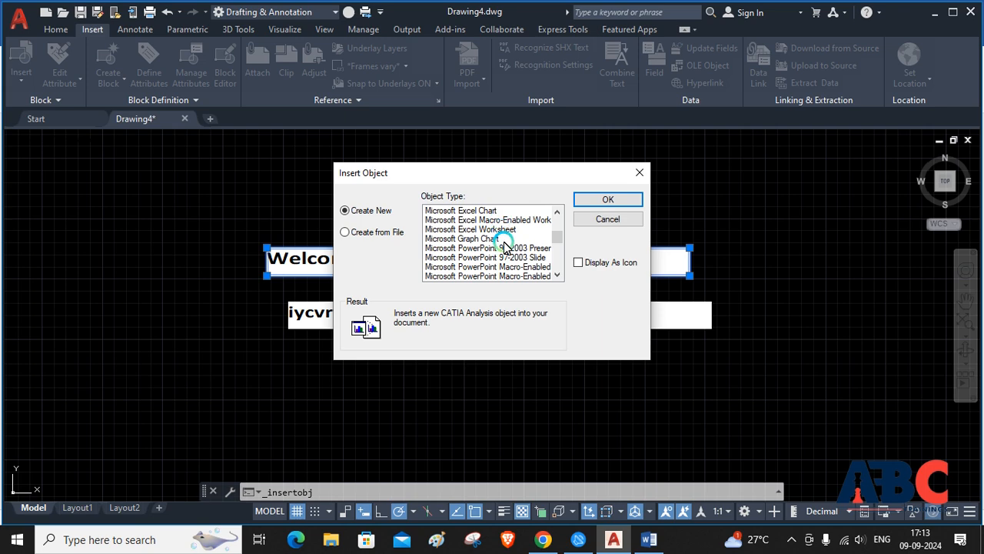
pyautogui.click(613, 200)
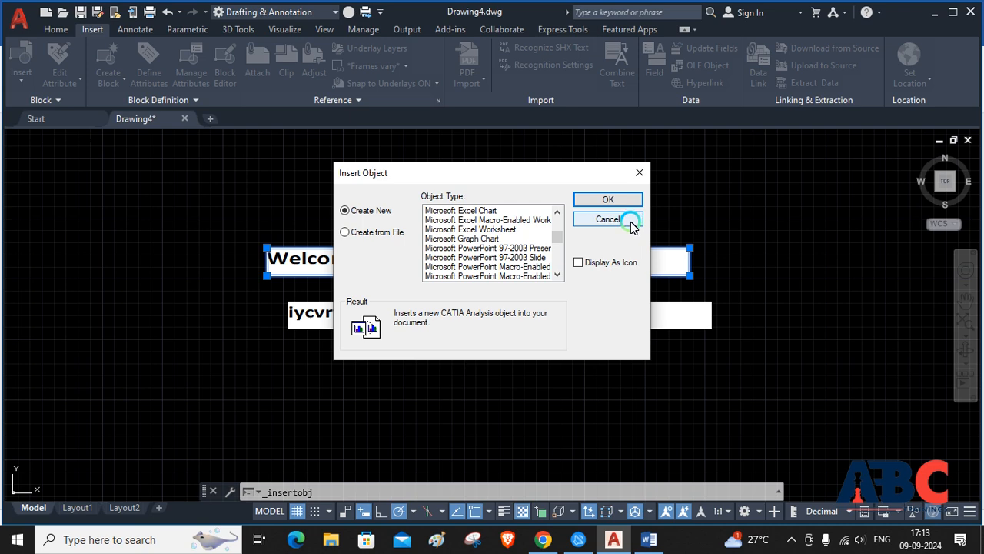
pyautogui.click(647, 173)
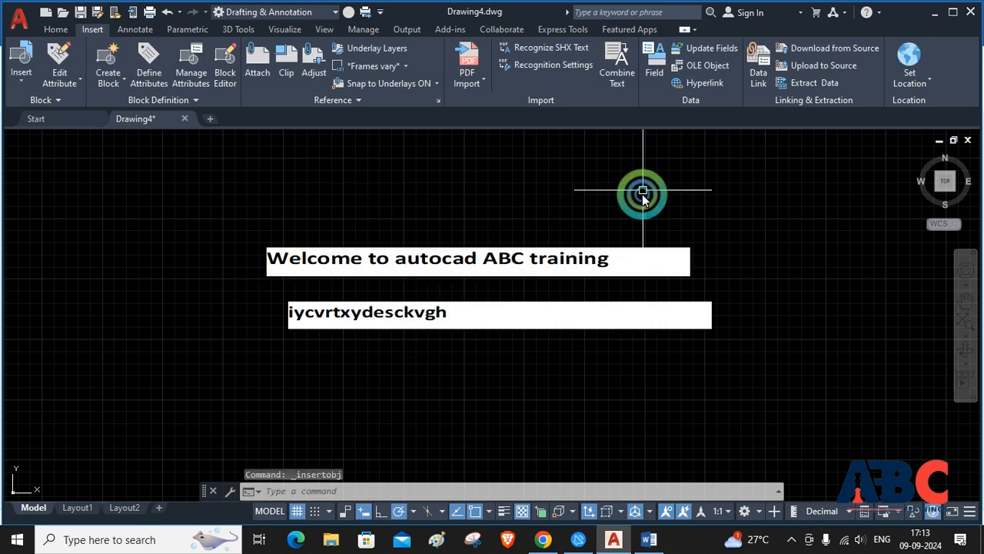